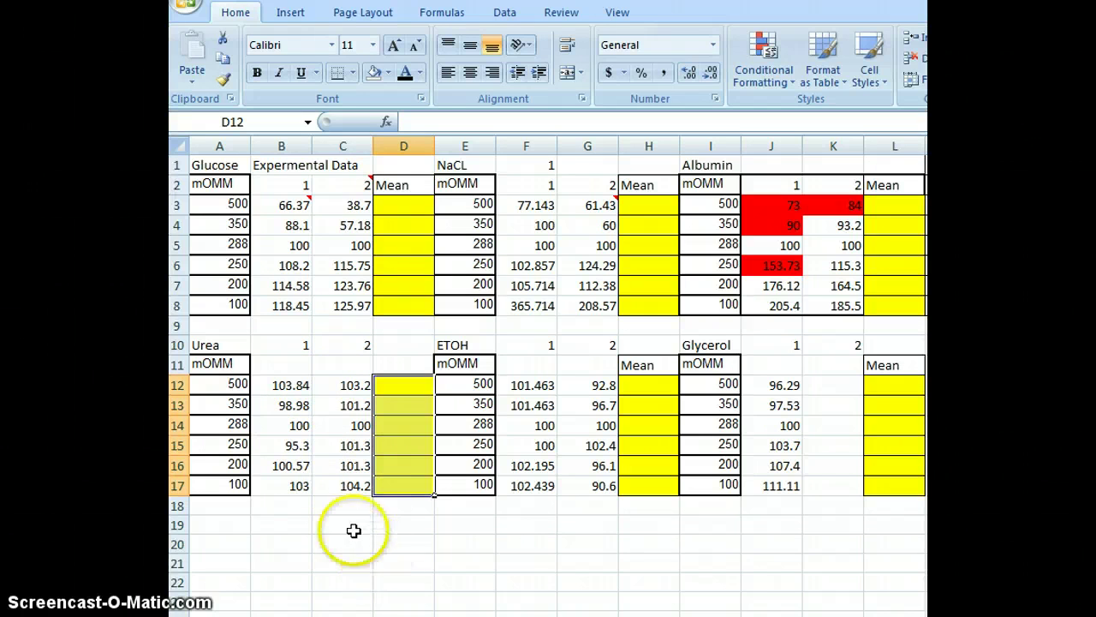
Calculate the average of the two Glucose readings B3:C3 at 500 mOMM in the Mean column
{"action": "mouse_move", "coordinate": [264, 206]}
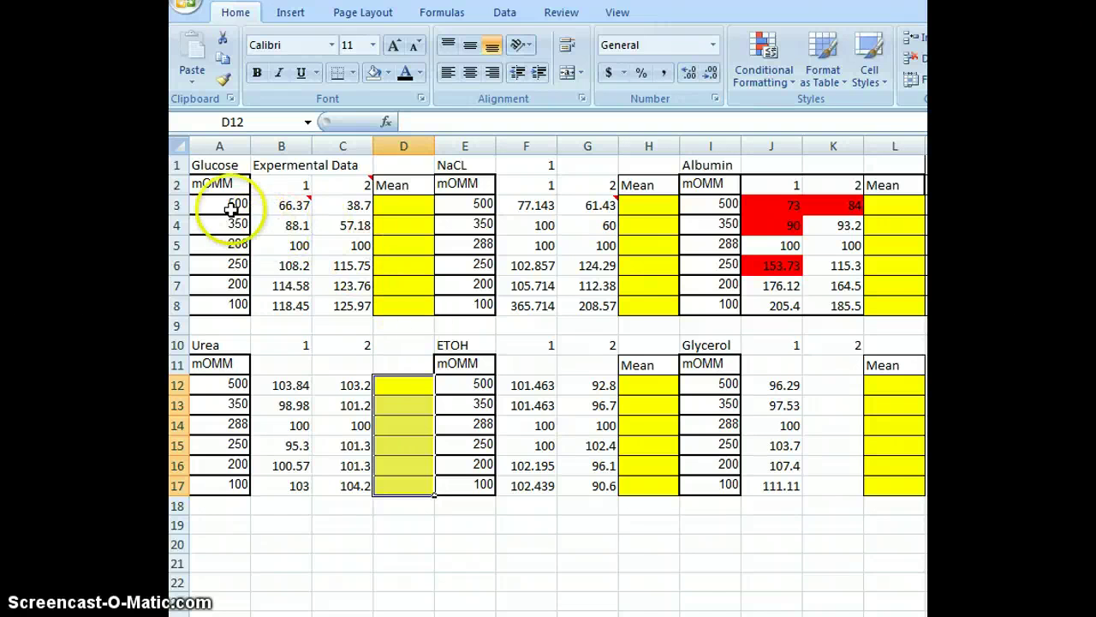
{"action": "left_click", "coordinate": [303, 204]}
{"action": "left_click_drag", "start_coordinate": [304, 204], "coordinate": [333, 206]}
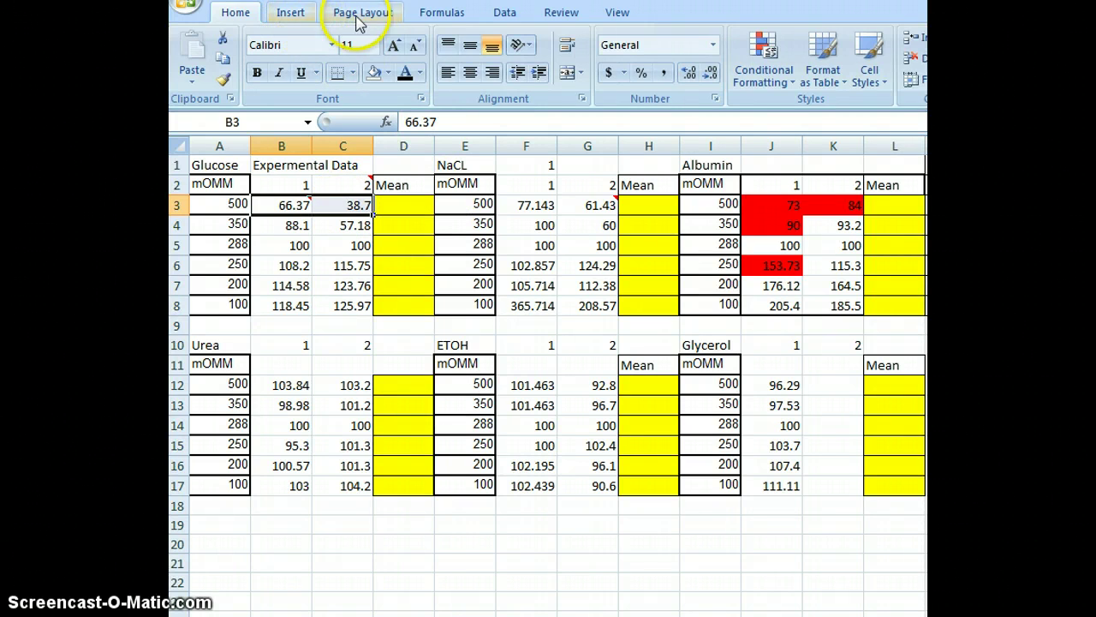
{"action": "left_click", "coordinate": [432, 17]}
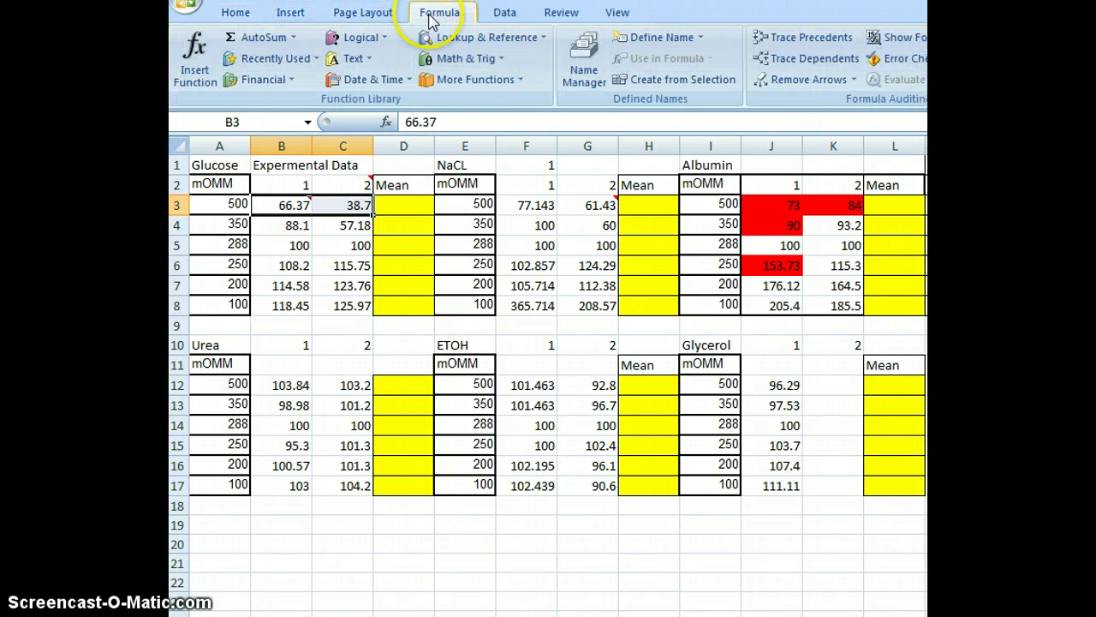
{"action": "left_click", "coordinate": [293, 37]}
{"action": "left_click", "coordinate": [283, 83]}
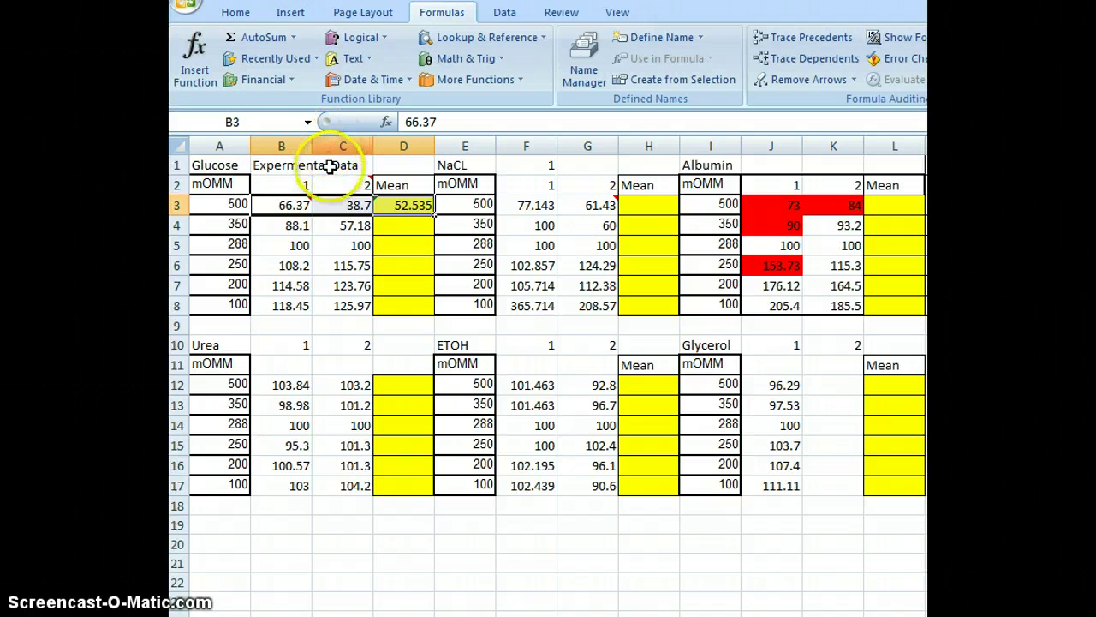
Copy the average formula from D3 into the remaining Glucose Mean cells D4:D8 and the Urea cells D12:D17
{"action": "left_click", "coordinate": [405, 207]}
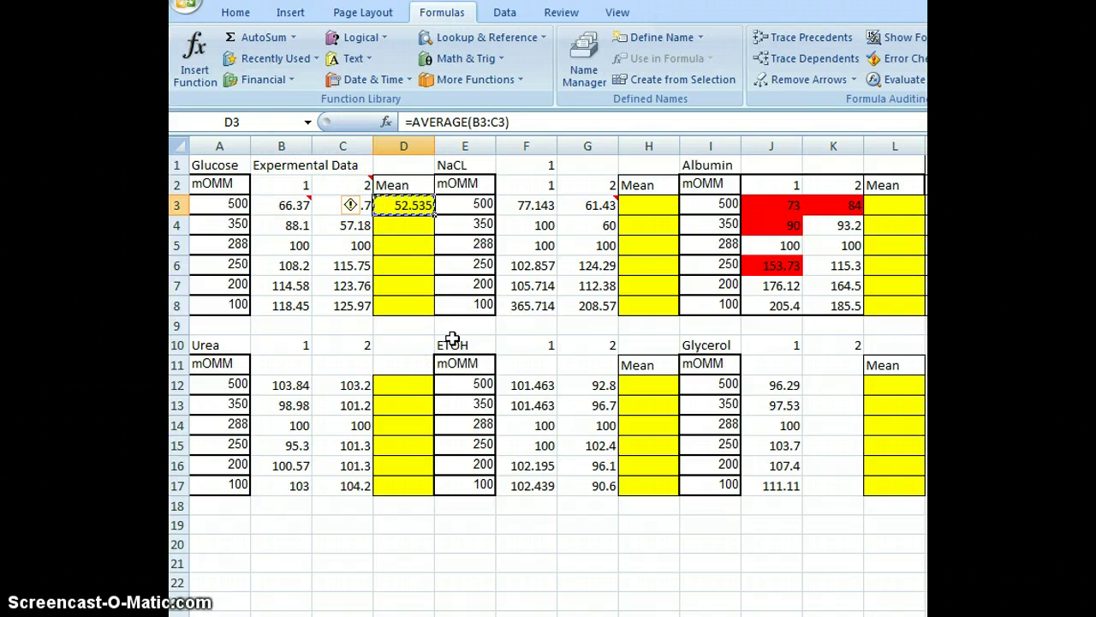
{"action": "left_click", "coordinate": [413, 220]}
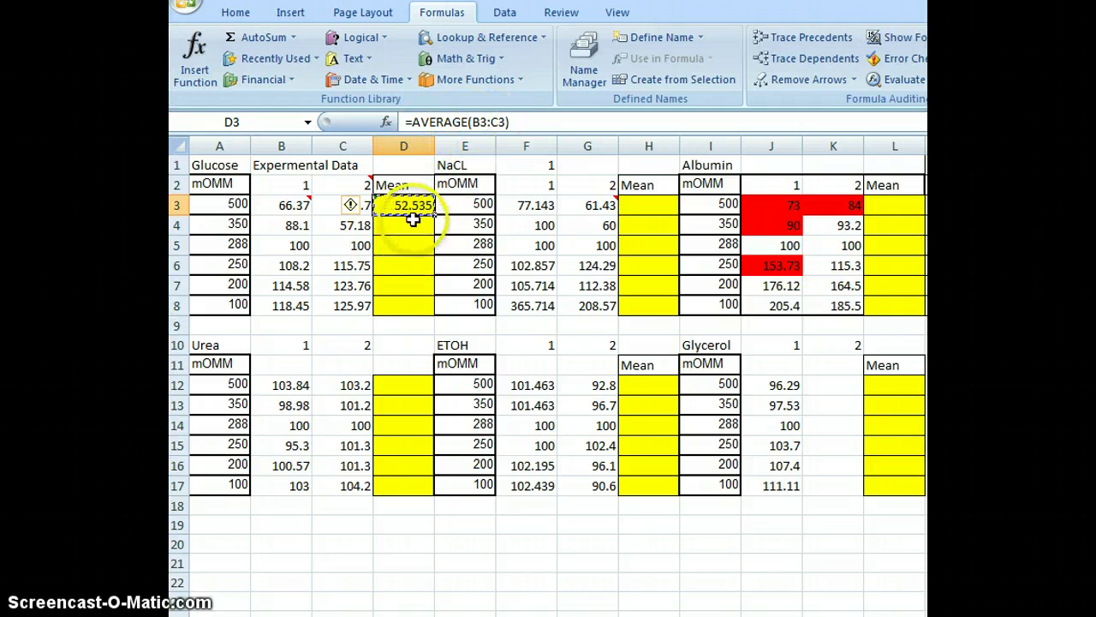
{"action": "left_click_drag", "start_coordinate": [412, 220], "coordinate": [421, 303]}
{"action": "key", "text": "ctrl+v"}
{"action": "left_click_drag", "start_coordinate": [426, 392], "coordinate": [416, 484]}
{"action": "type", "text": "103.52 100.09 100 98.3 100.935 103.6"}
Paste the copied average formula into the NaCl, Albumin, ETOH and Glycerol Mean cells H3:H8, L3:L8, H12:H17 and L12:L17
{"action": "left_click_drag", "start_coordinate": [648, 208], "coordinate": [669, 305]}
{"action": "type", "text": "69.2865 80 100 113.5735 109.047 287.142"}
{"action": "left_click_drag", "start_coordinate": [895, 205], "coordinate": [913, 303]}
{"action": "key", "text": "ctrl+v"}
{"action": "left_click_drag", "start_coordinate": [653, 385], "coordinate": [660, 483]}
{"action": "key", "text": "ctrl+v"}
{"action": "left_click_drag", "start_coordinate": [898, 387], "coordinate": [903, 488]}
{"action": "key", "text": "ctrl+v"}
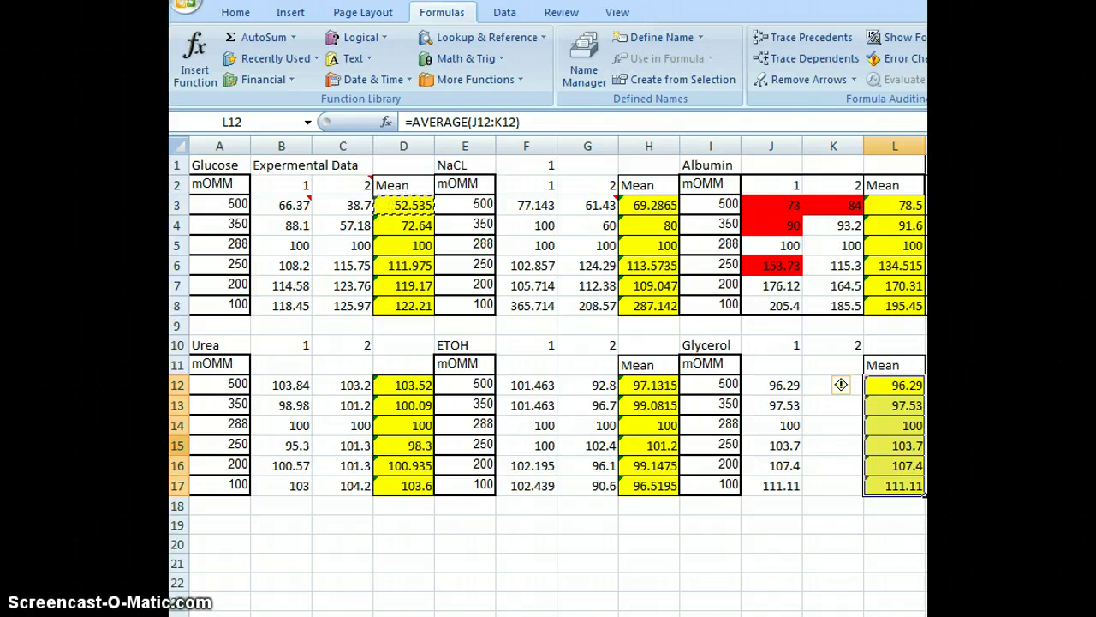
Insert a line chart with markers from the Glucose Mean values in D3:D8
{"action": "left_click", "coordinate": [288, 14]}
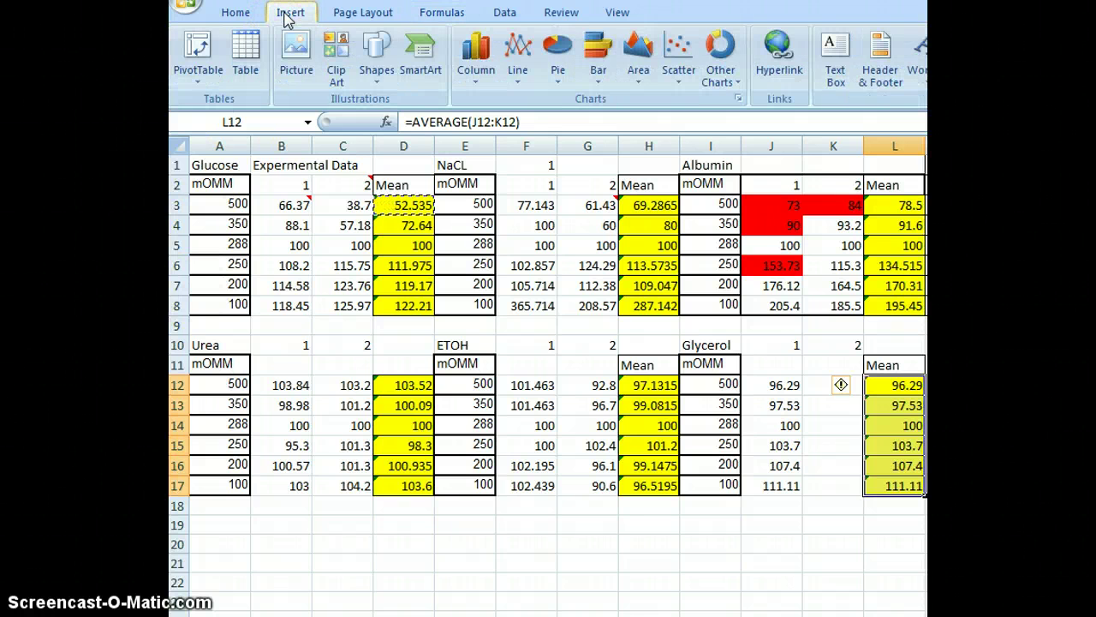
{"action": "left_click", "coordinate": [409, 310]}
{"action": "left_click_drag", "start_coordinate": [409, 314], "coordinate": [404, 206]}
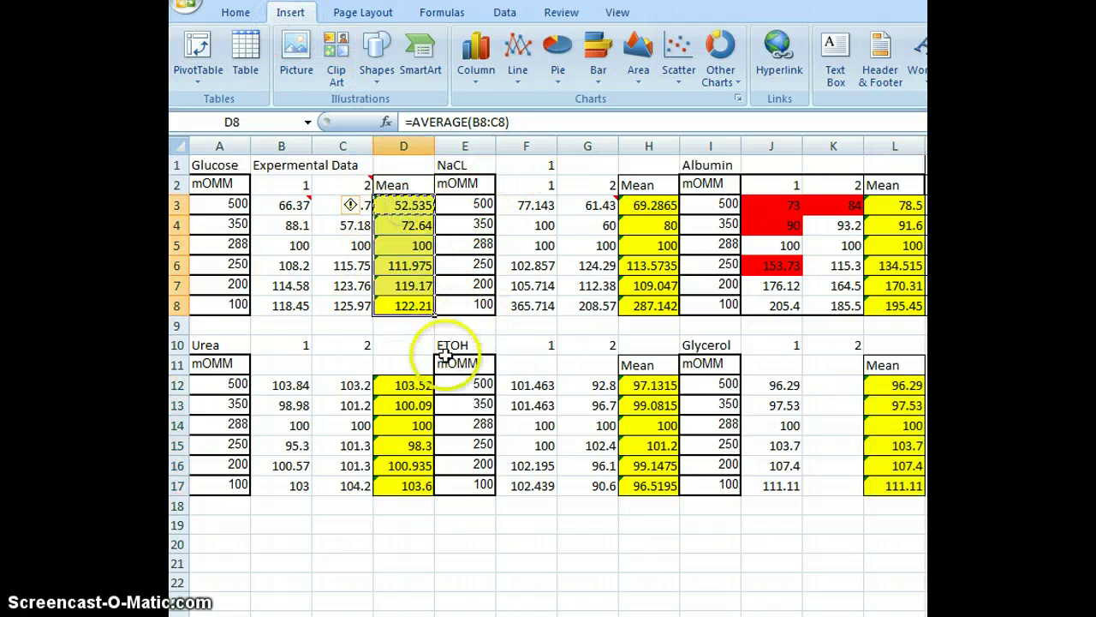
{"action": "left_click", "coordinate": [518, 82]}
{"action": "left_click", "coordinate": [526, 190]}
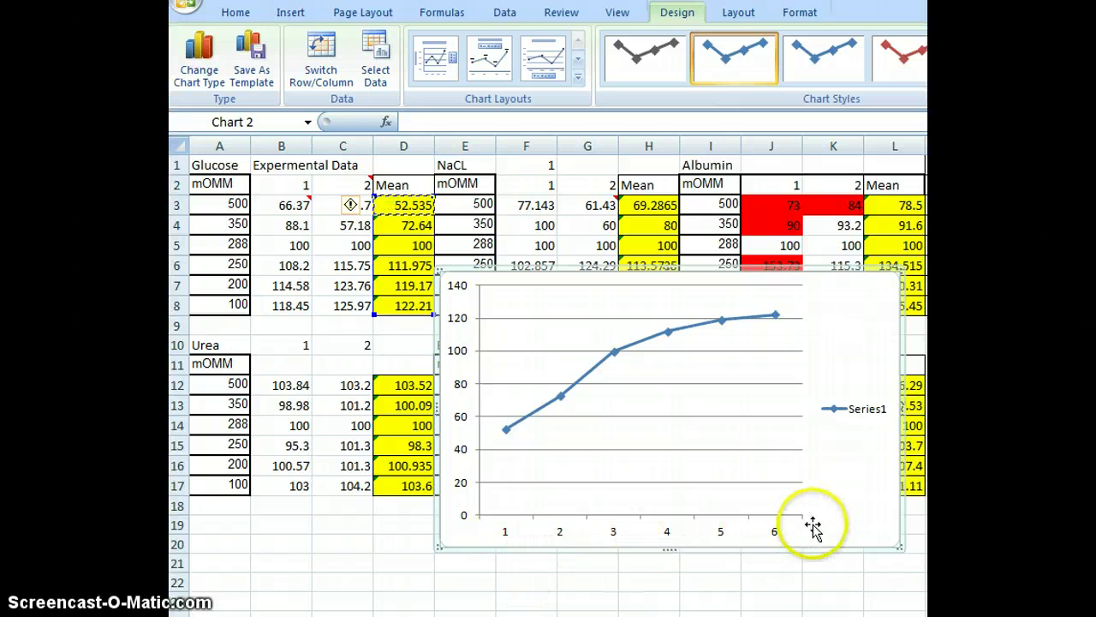
Set the chart's horizontal axis labels to the Glucose mOMM values in A3:A8
{"action": "left_click", "coordinate": [636, 402]}
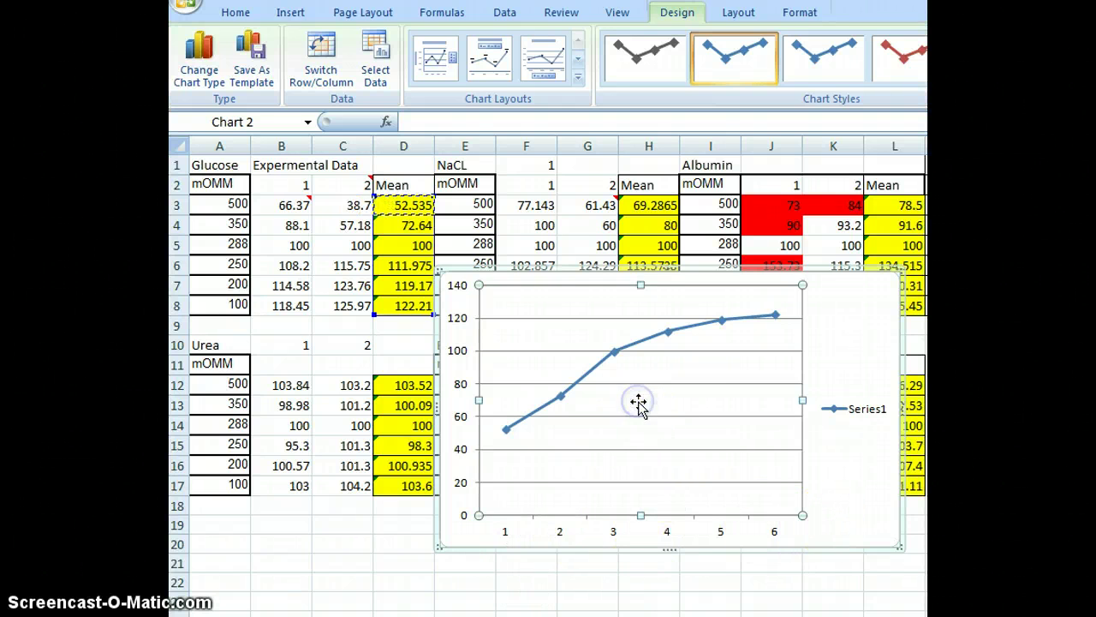
{"action": "right_click", "coordinate": [642, 409]}
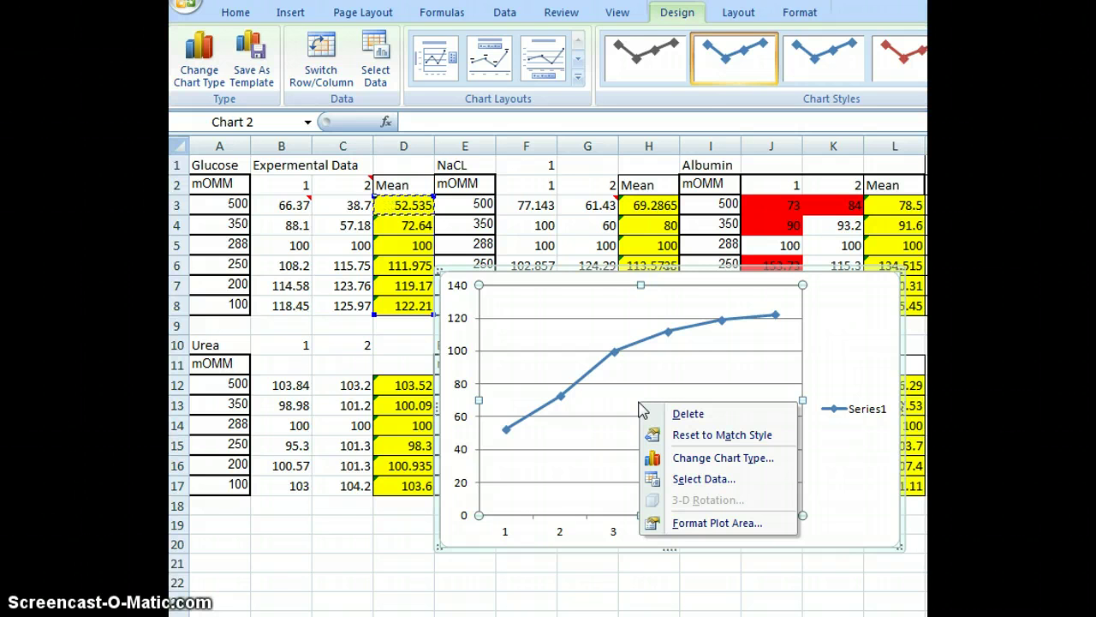
{"action": "left_click", "coordinate": [689, 481]}
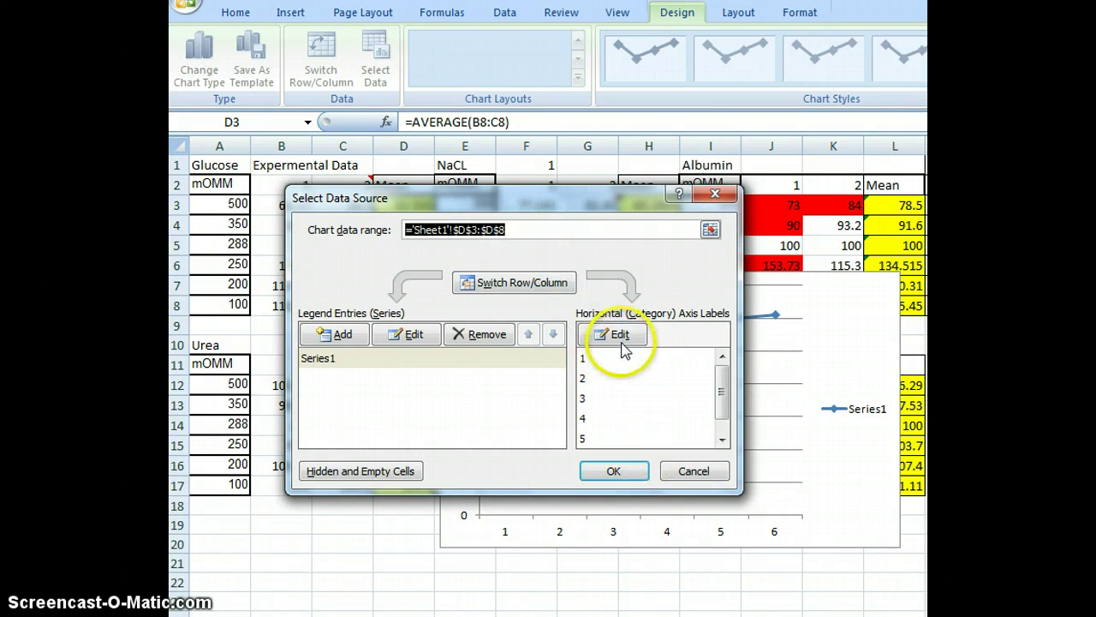
{"action": "left_click_drag", "start_coordinate": [553, 196], "coordinate": [575, 168]}
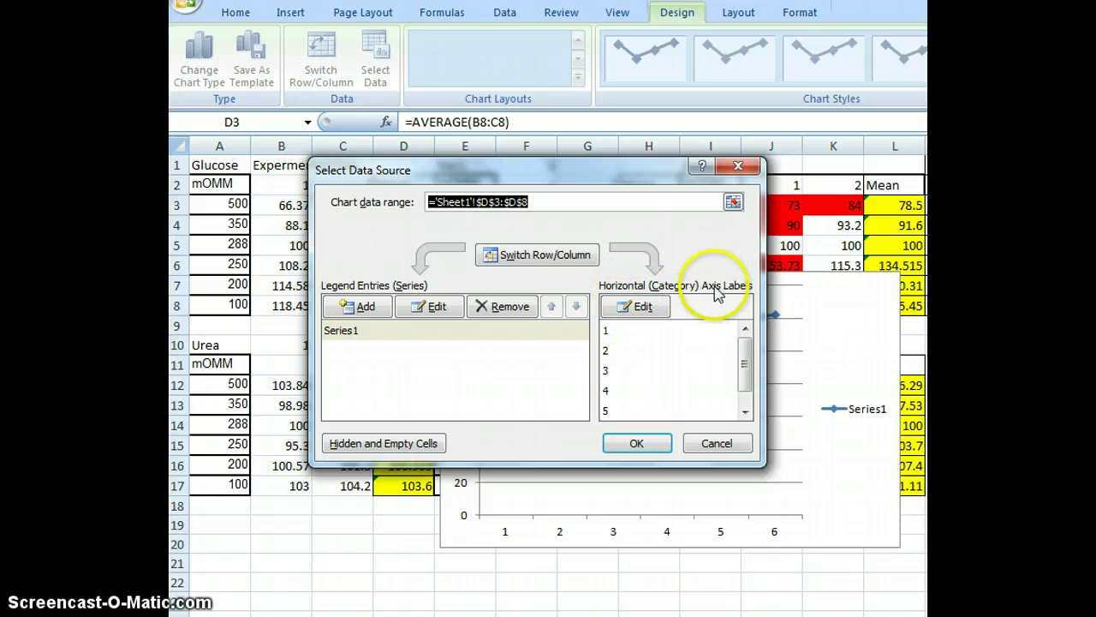
{"action": "left_click", "coordinate": [641, 307]}
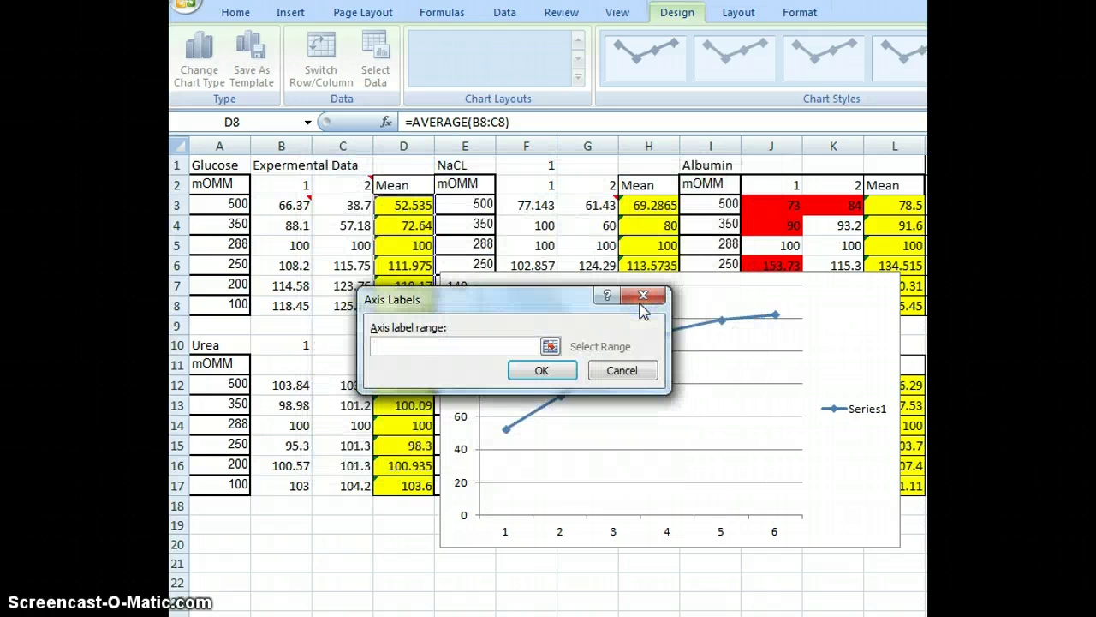
{"action": "left_click_drag", "start_coordinate": [235, 206], "coordinate": [239, 291]}
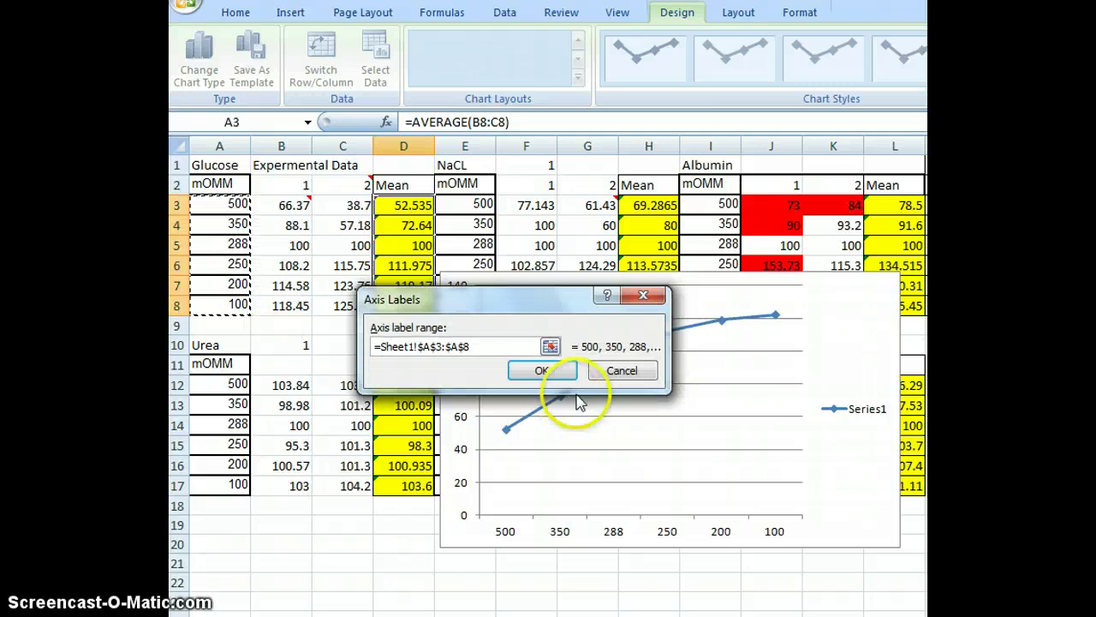
{"action": "left_click", "coordinate": [558, 374]}
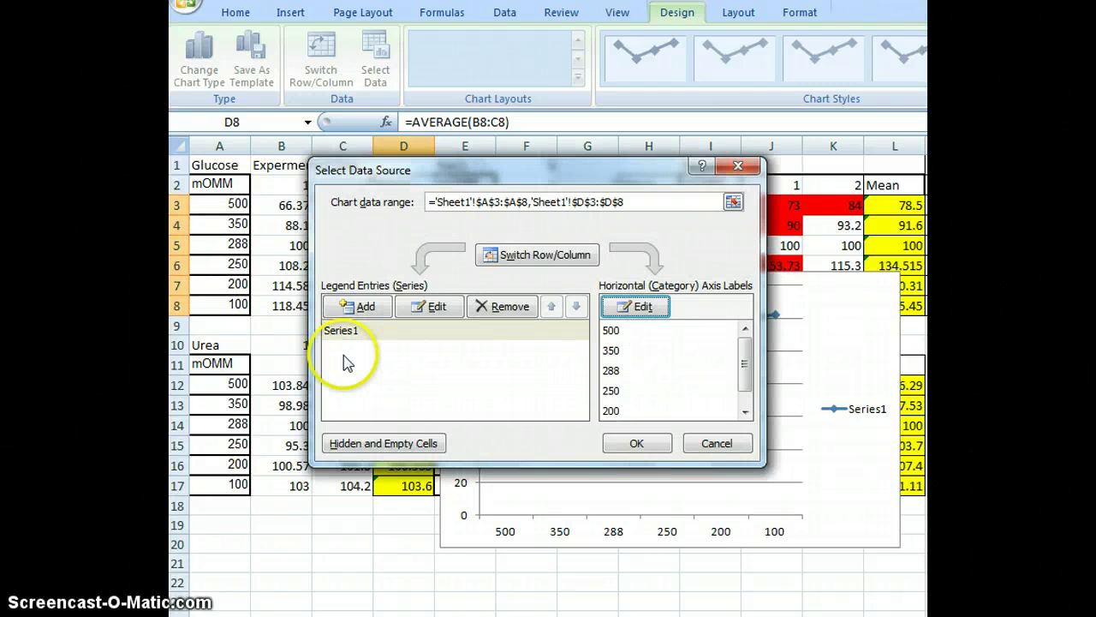
Name the chart's existing series "Mean % Glucose" and apply the data source changes
{"action": "left_click", "coordinate": [439, 310]}
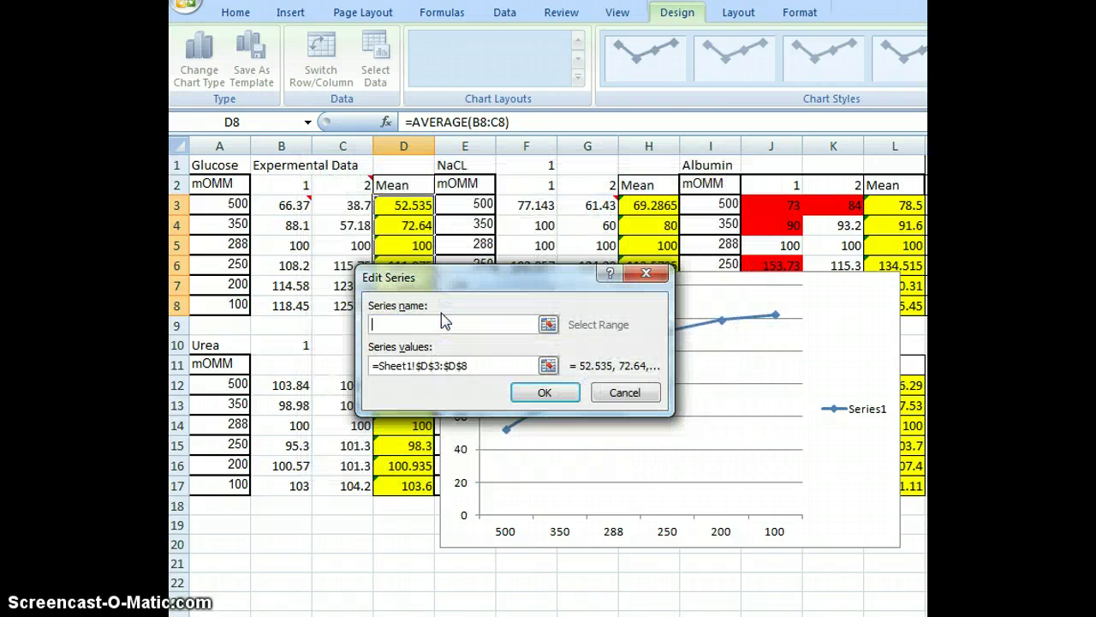
{"action": "type", "text": "Mean %+"}
{"action": "key", "text": "shift+space"}
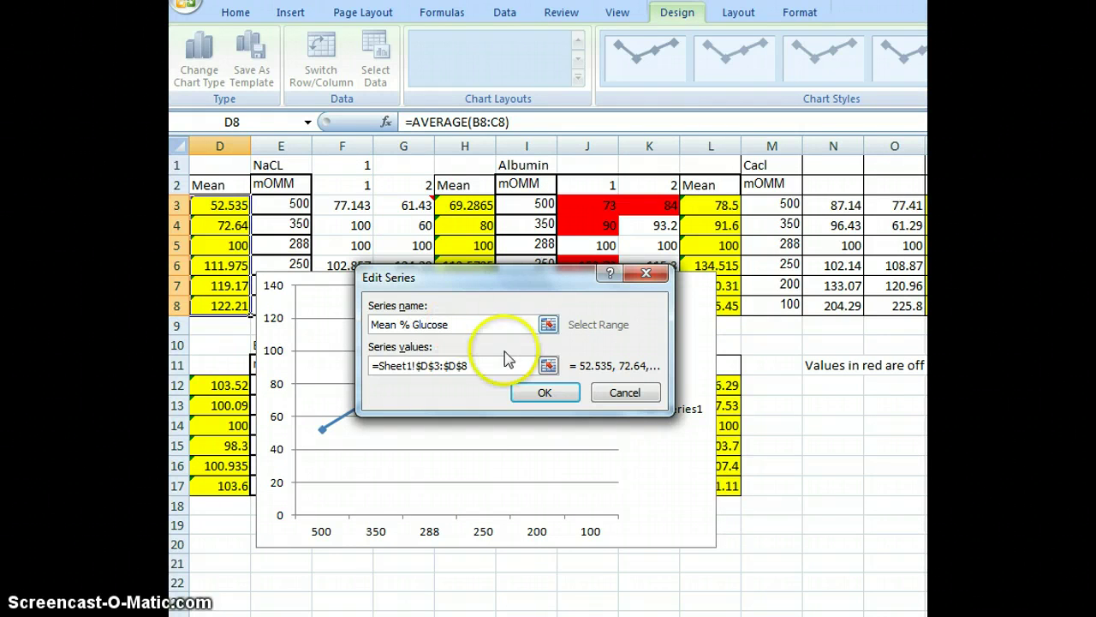
{"action": "left_click", "coordinate": [542, 393]}
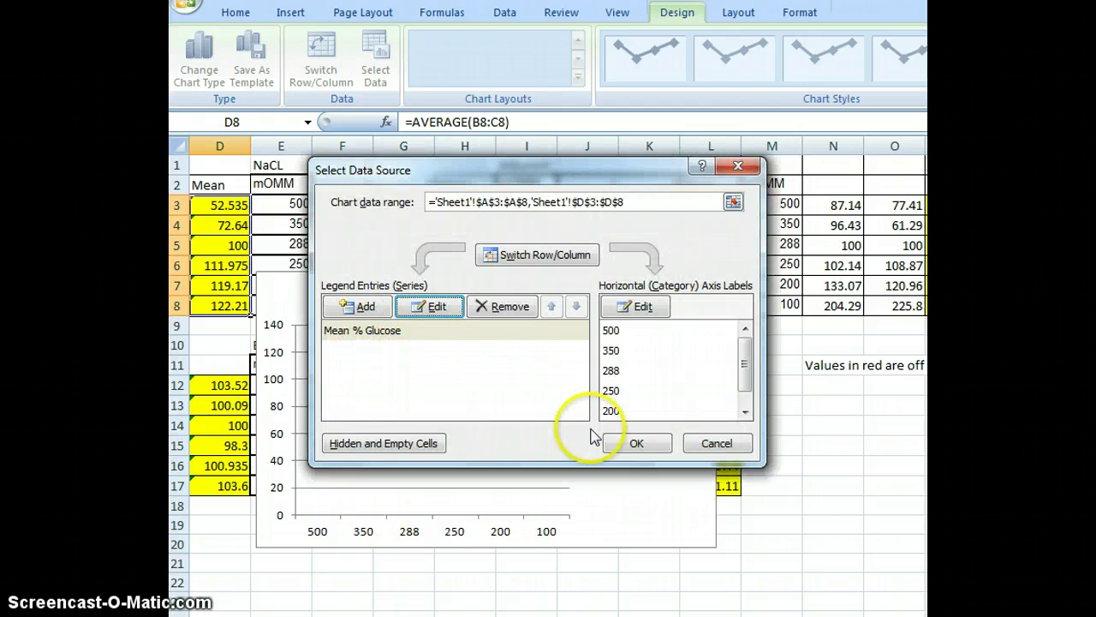
{"action": "left_click", "coordinate": [622, 441]}
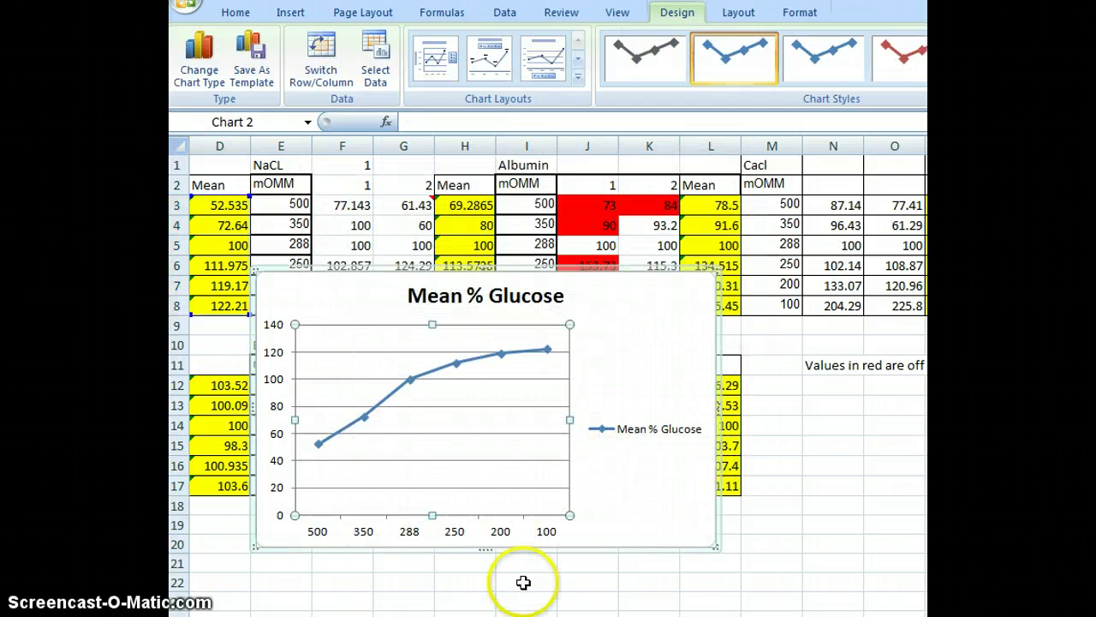
Move the chart down clear of the upper tables and add a new data series named "Mean % NaCl"
{"action": "left_click_drag", "start_coordinate": [471, 276], "coordinate": [454, 345]}
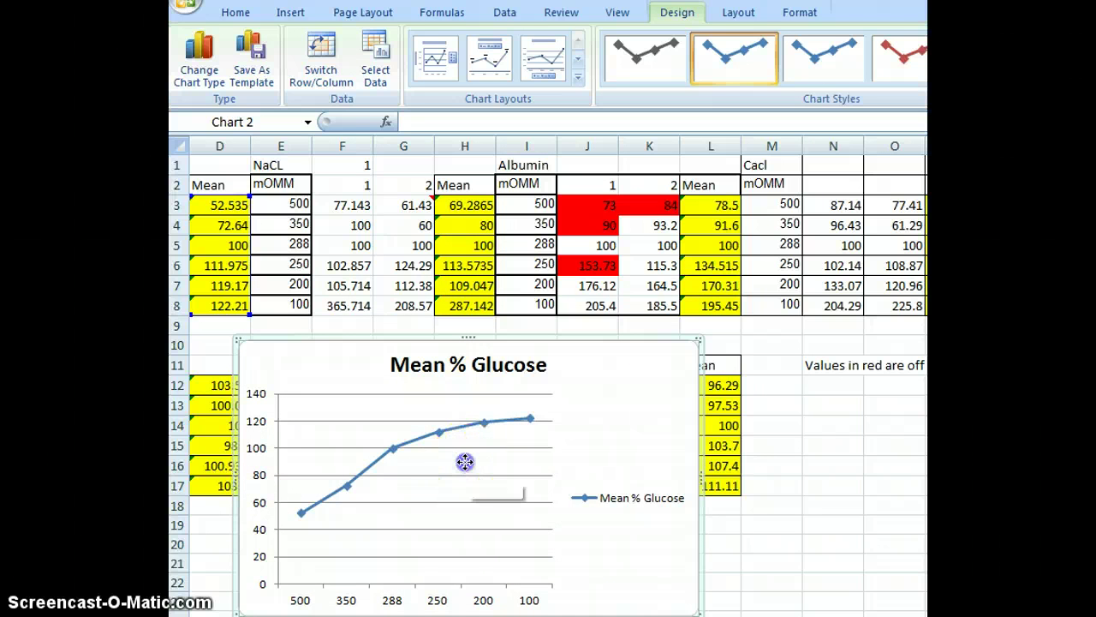
{"action": "left_click", "coordinate": [466, 460]}
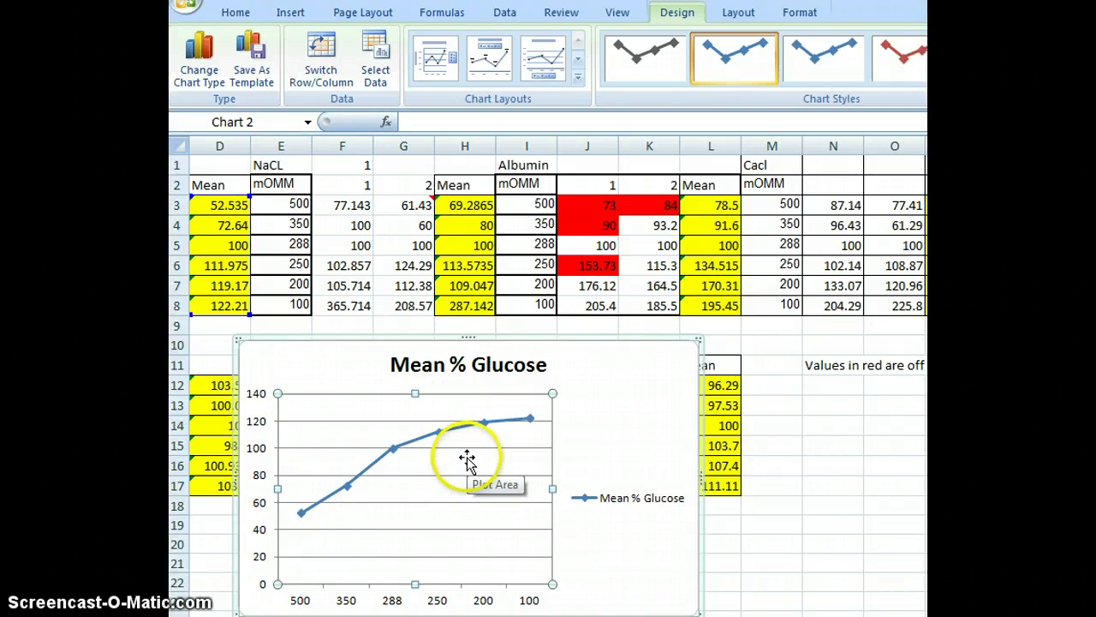
{"action": "right_click", "coordinate": [466, 460]}
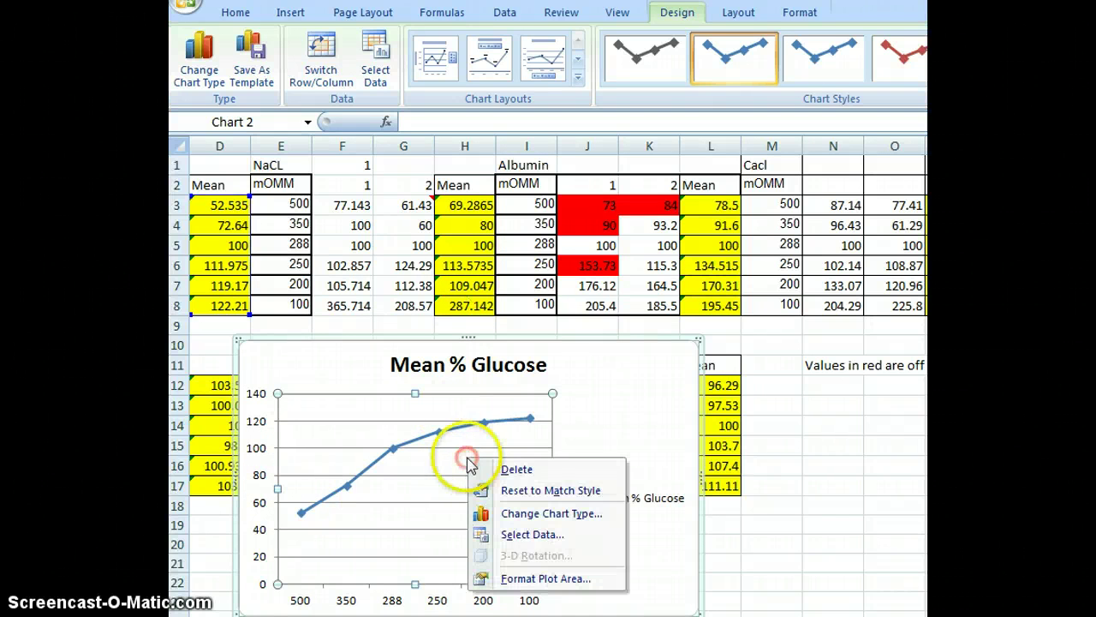
{"action": "left_click", "coordinate": [505, 536]}
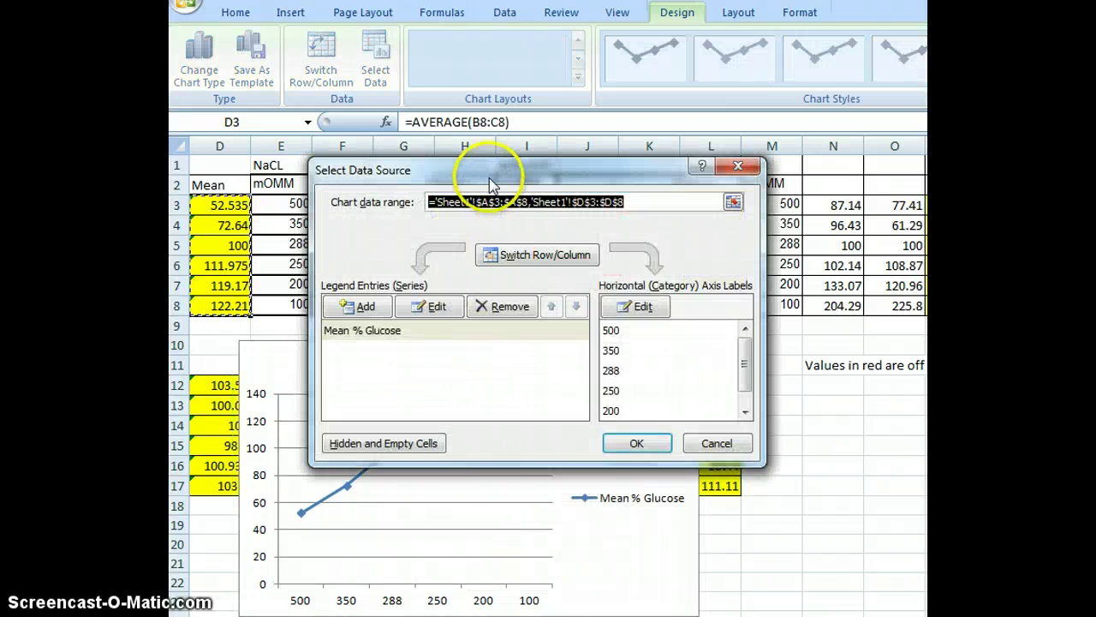
{"action": "left_click_drag", "start_coordinate": [482, 169], "coordinate": [471, 335]}
{"action": "left_click", "coordinate": [339, 465]}
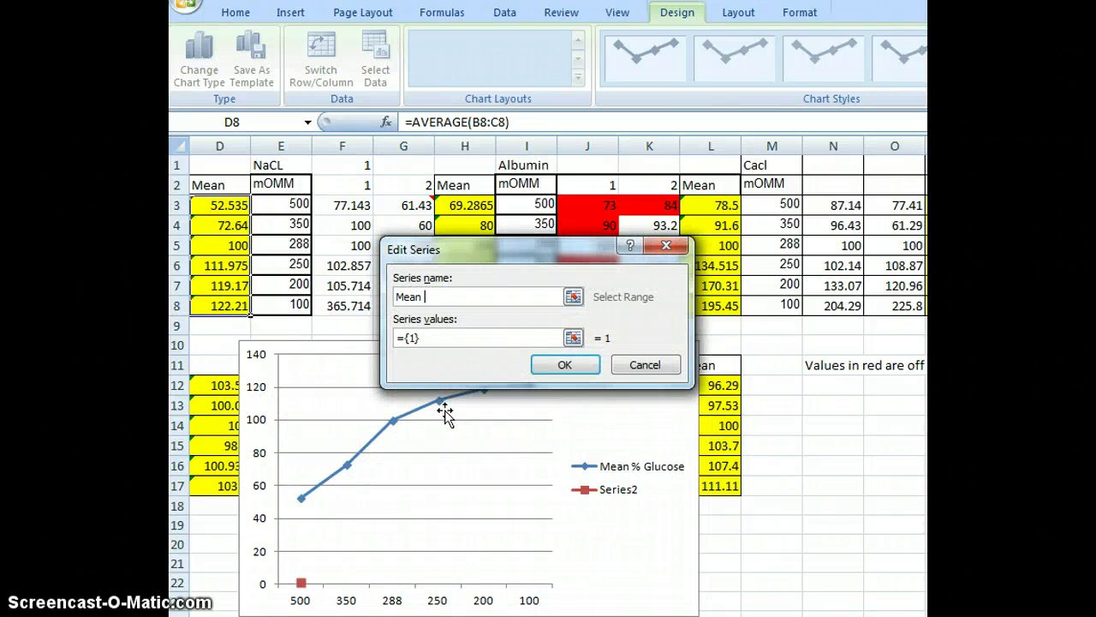
{"action": "type", "text": "Mean NaCl+"}
{"action": "key", "text": "Home"}
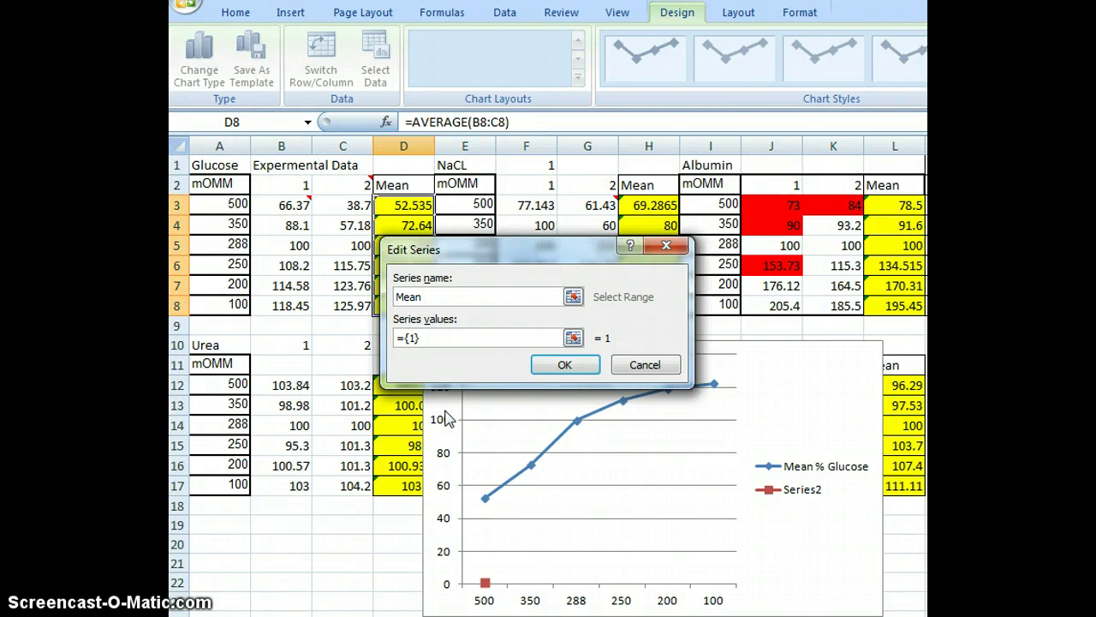
{"action": "type", "text": "%+"}
{"action": "key", "text": "shift+space"}
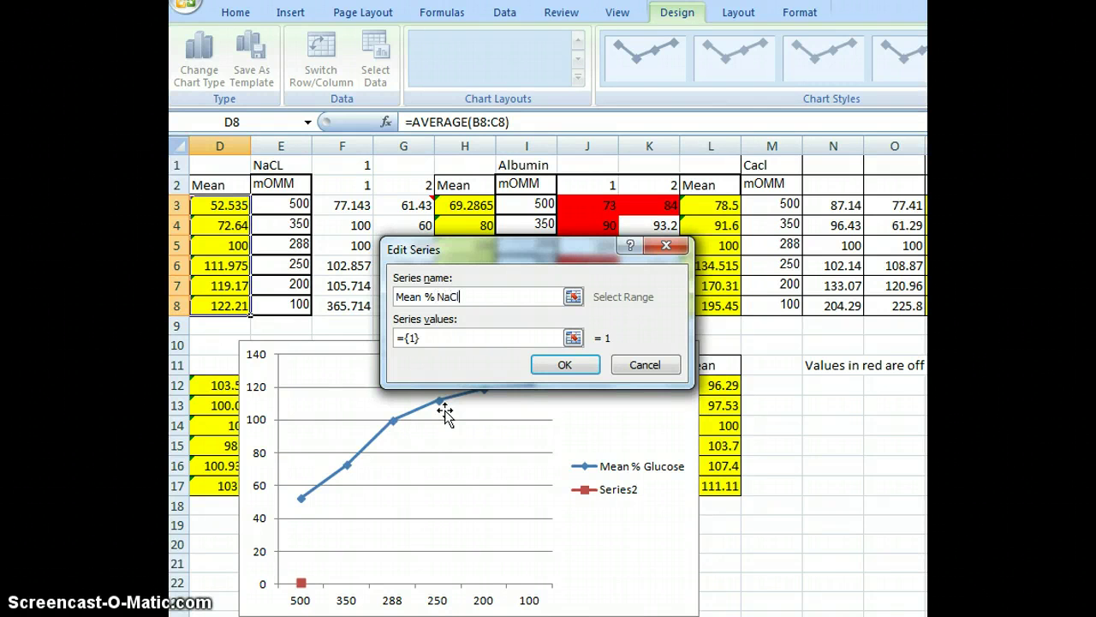
Set the values of the Mean % NaCl series to the NaCl means in H3:H8
{"action": "left_click_drag", "start_coordinate": [441, 339], "coordinate": [379, 342]}
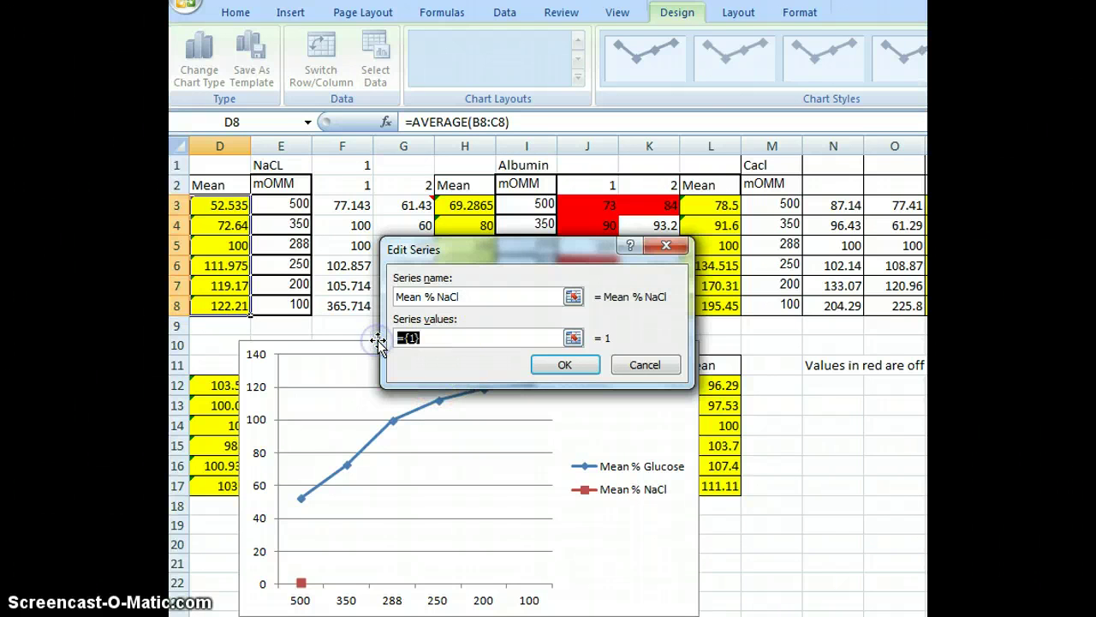
{"action": "left_click_drag", "start_coordinate": [536, 251], "coordinate": [525, 415]}
{"action": "left_click_drag", "start_coordinate": [462, 305], "coordinate": [455, 210]}
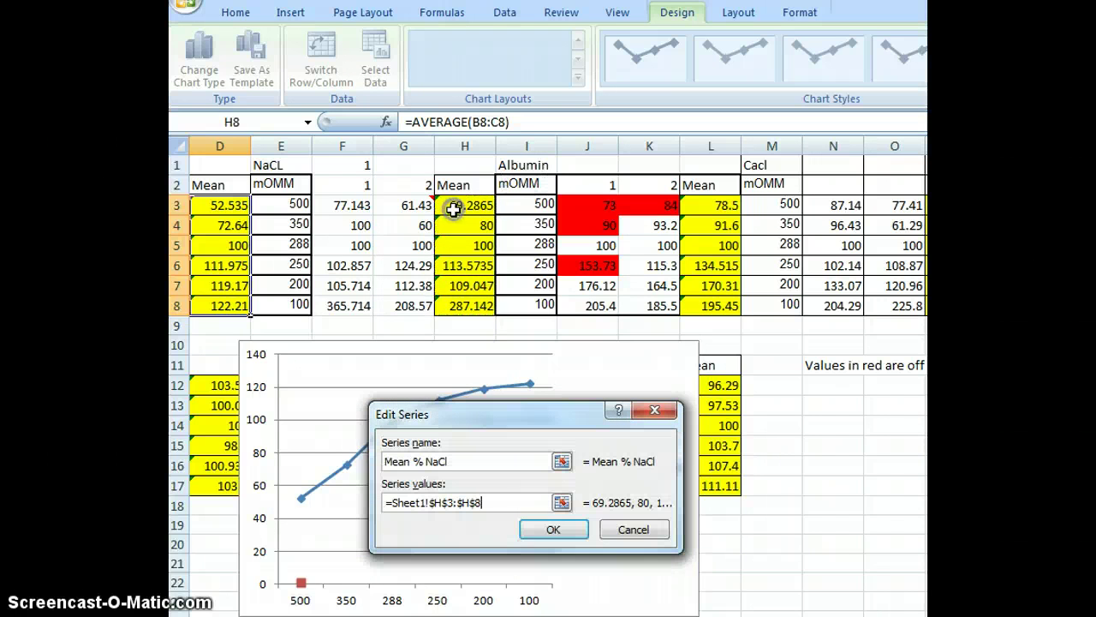
{"action": "left_click", "coordinate": [553, 529]}
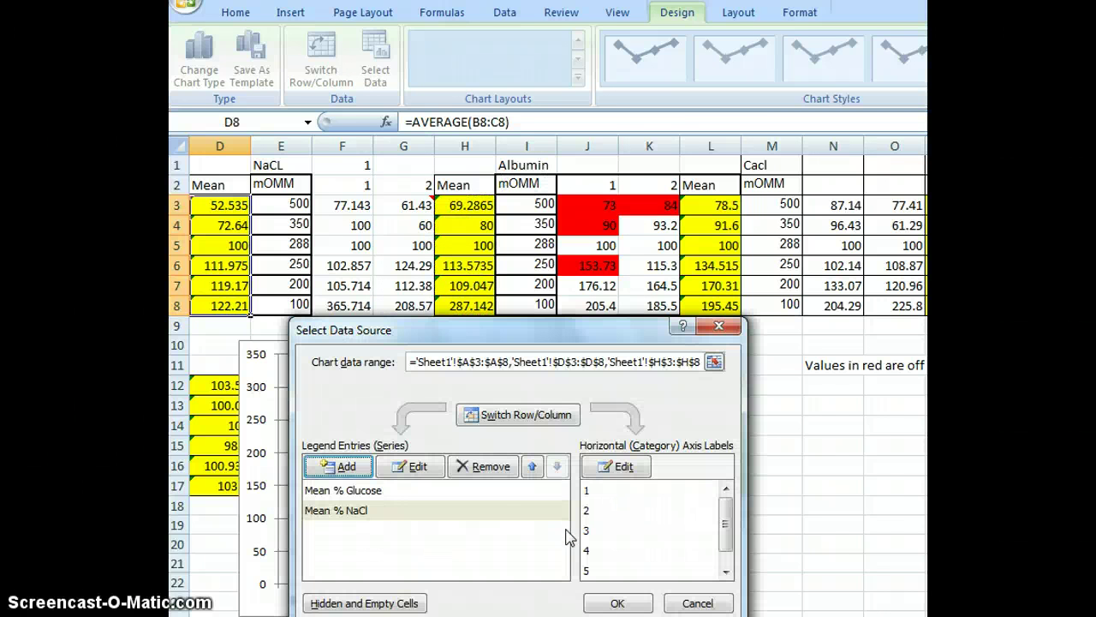
Add a data series named "Mean % Albumin" with the Albumin means in L3:L8 as its values
{"action": "left_click", "coordinate": [353, 469]}
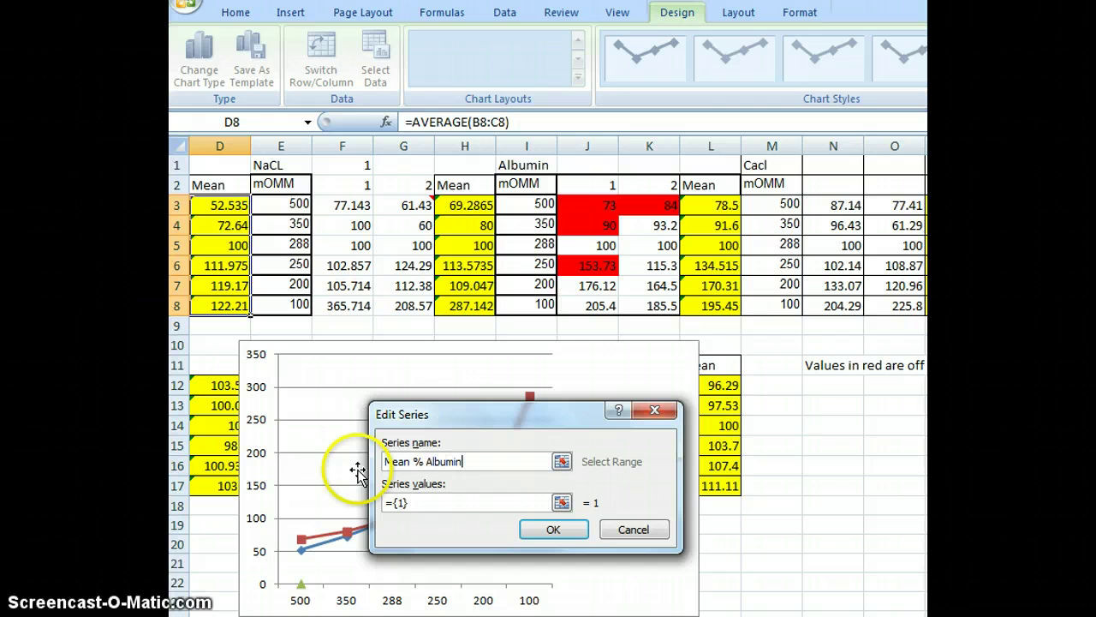
{"action": "left_click", "coordinate": [411, 503]}
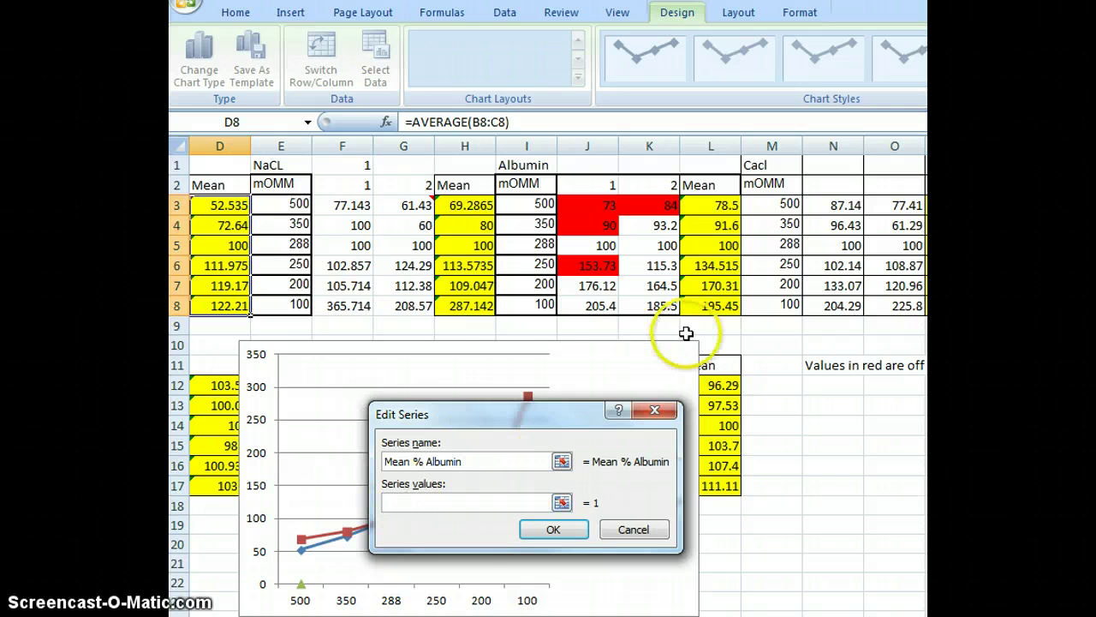
{"action": "left_click_drag", "start_coordinate": [702, 206], "coordinate": [719, 307]}
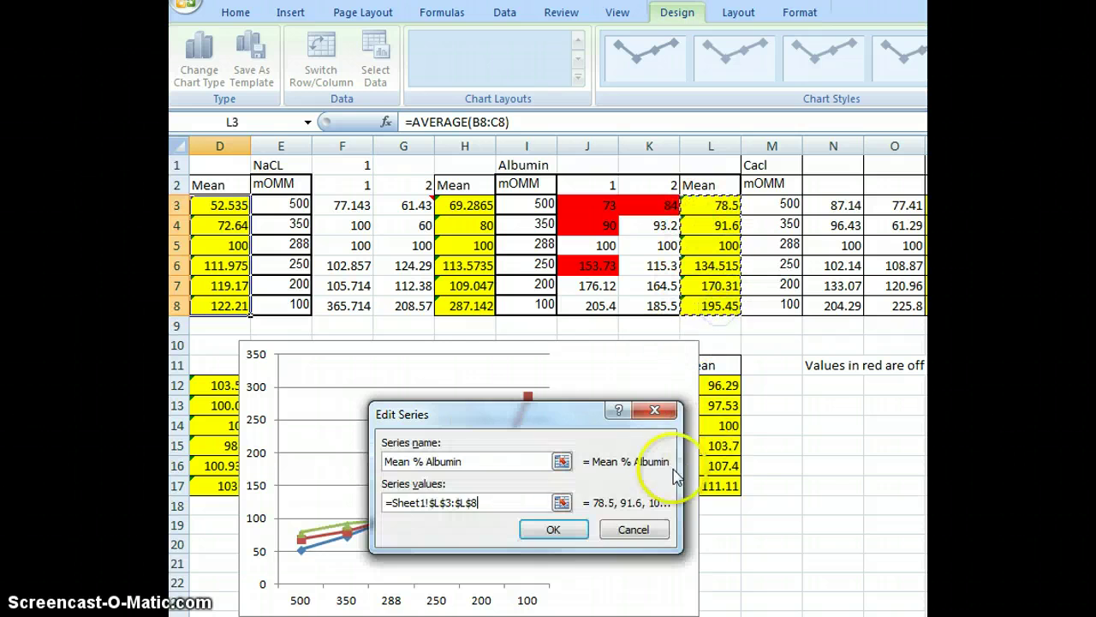
{"action": "left_click", "coordinate": [564, 529]}
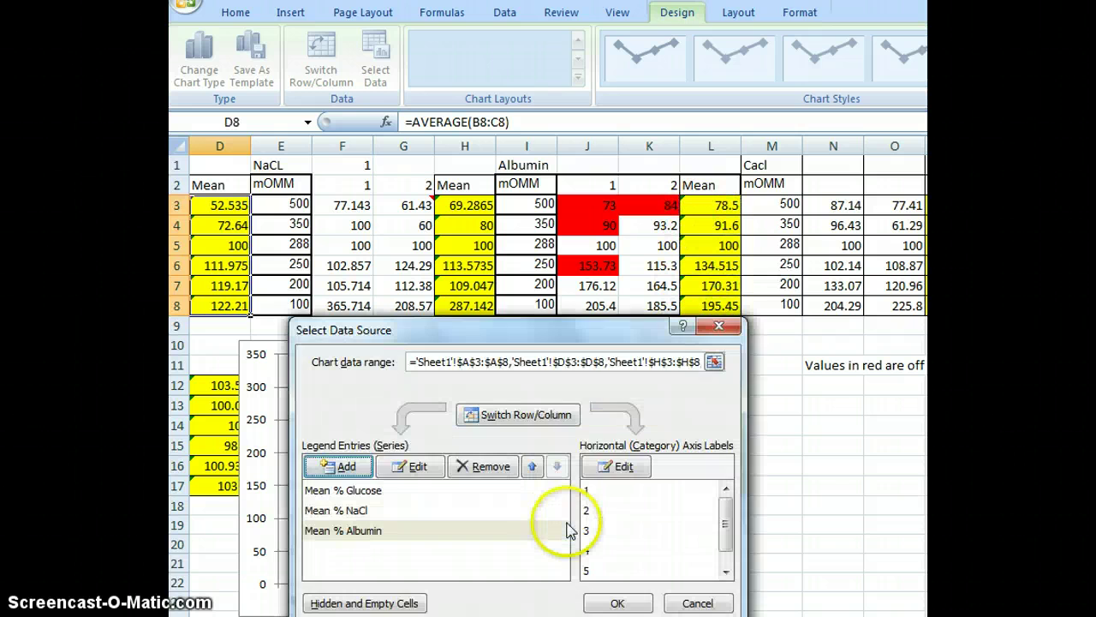
Apply the data source changes and move the line chart up over the tables to show it completely
{"action": "left_click", "coordinate": [615, 602]}
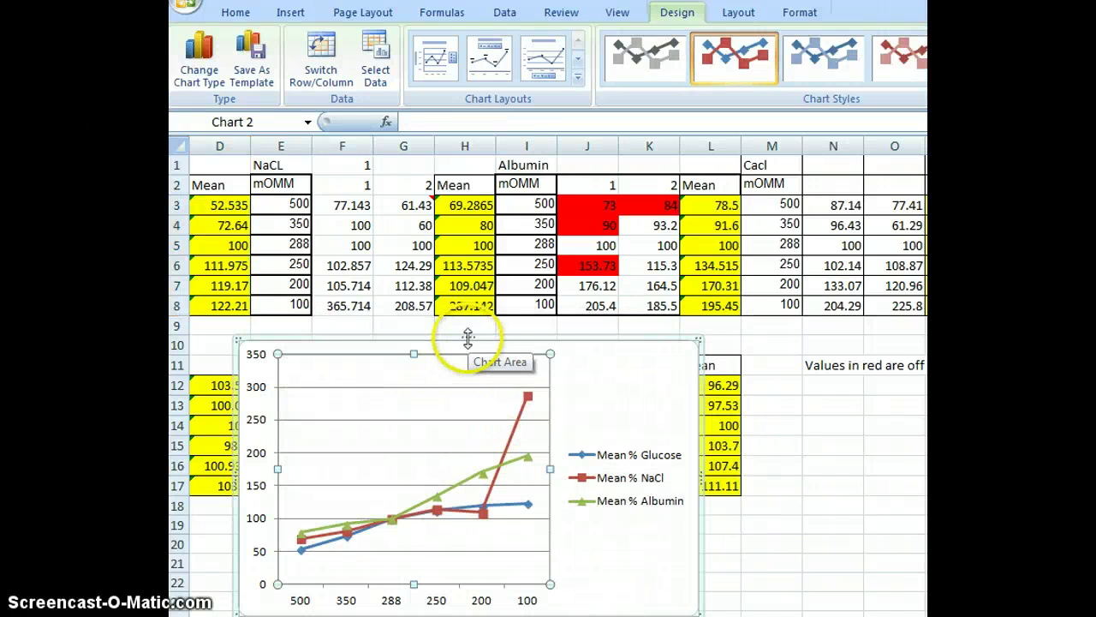
{"action": "left_click_drag", "start_coordinate": [611, 362], "coordinate": [608, 230]}
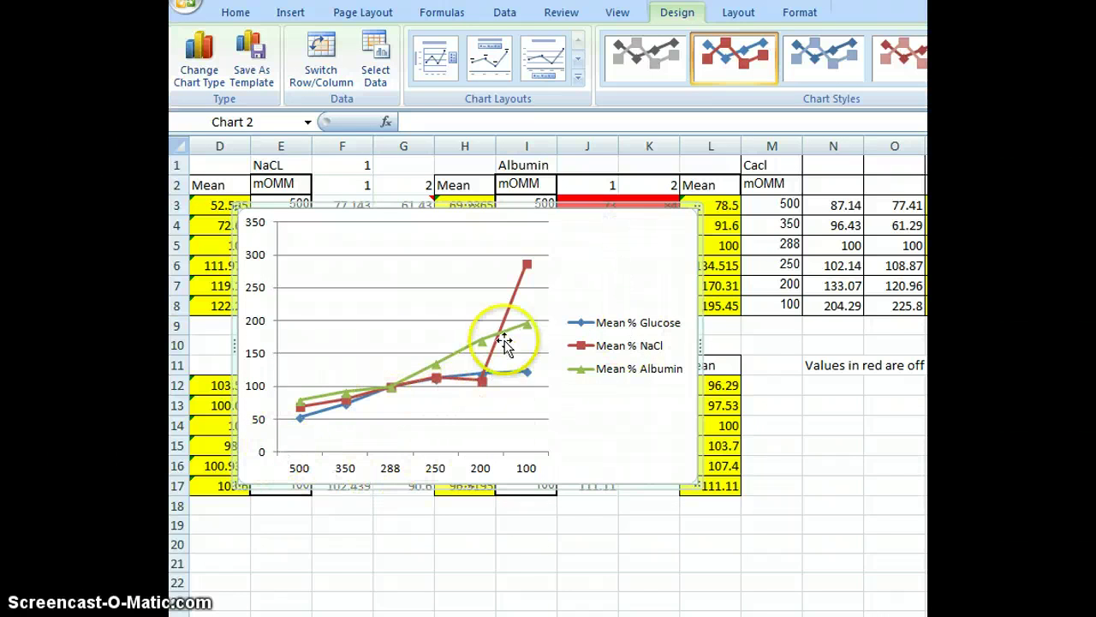
{"action": "mouse_move", "coordinate": [531, 268]}
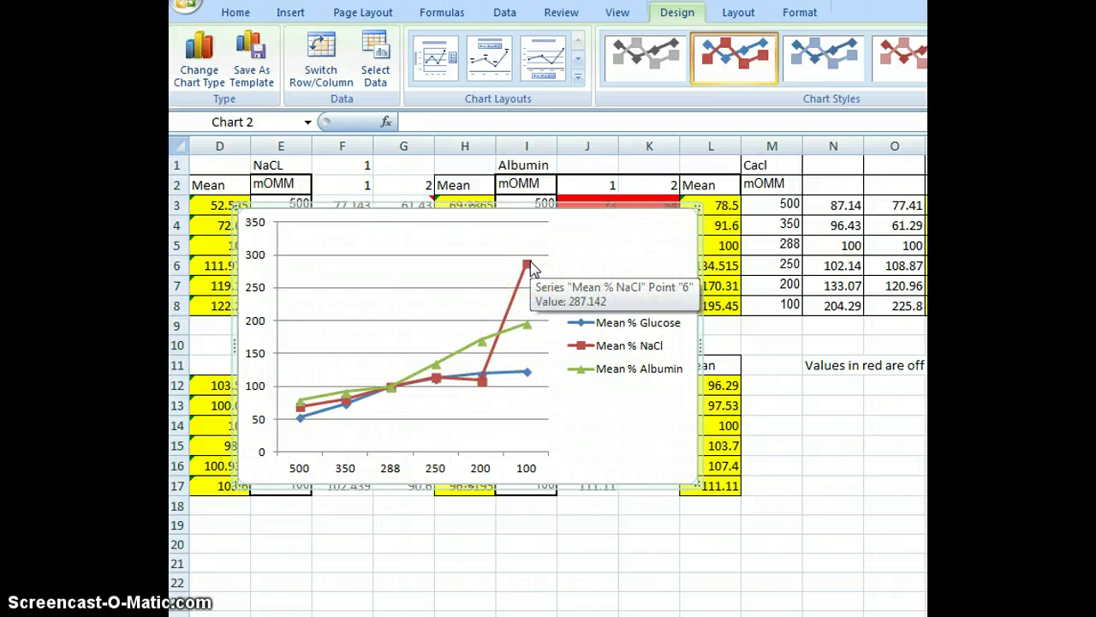
{"action": "left_click_drag", "start_coordinate": [531, 268], "coordinate": [496, 245]}
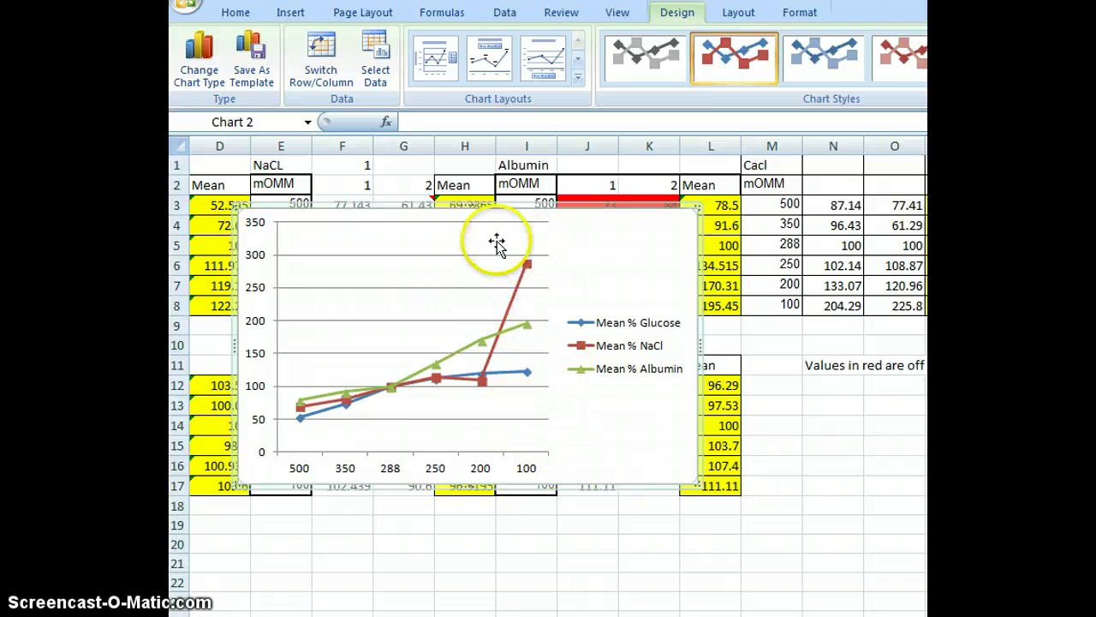
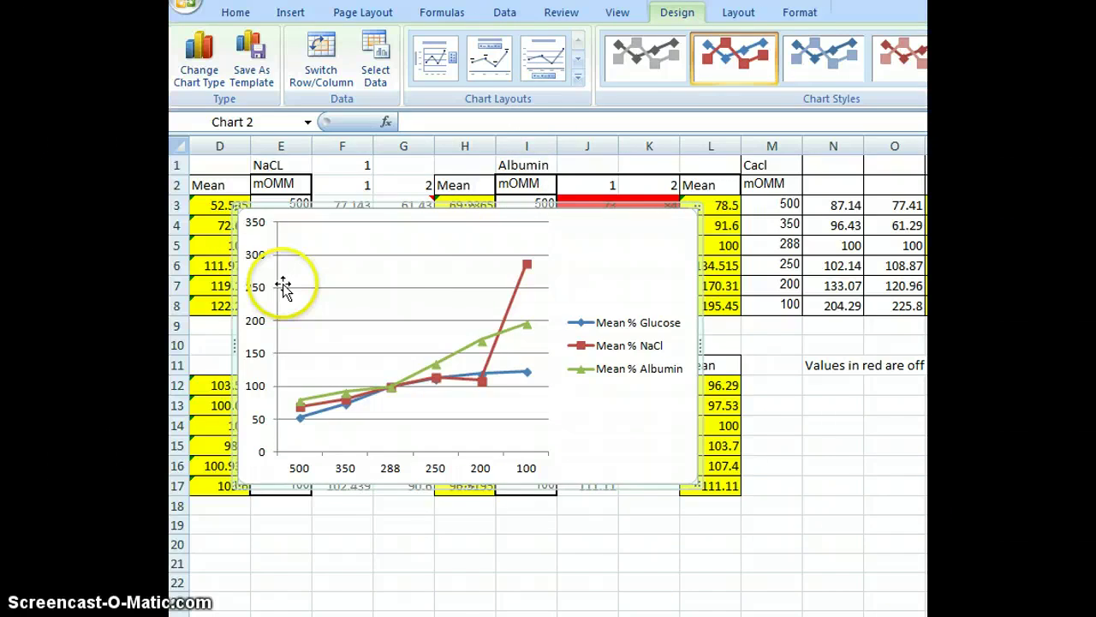
Apply a chart layout that includes a chart title, titles on both axes and a legend beside the plot
{"action": "left_click", "coordinate": [580, 58]}
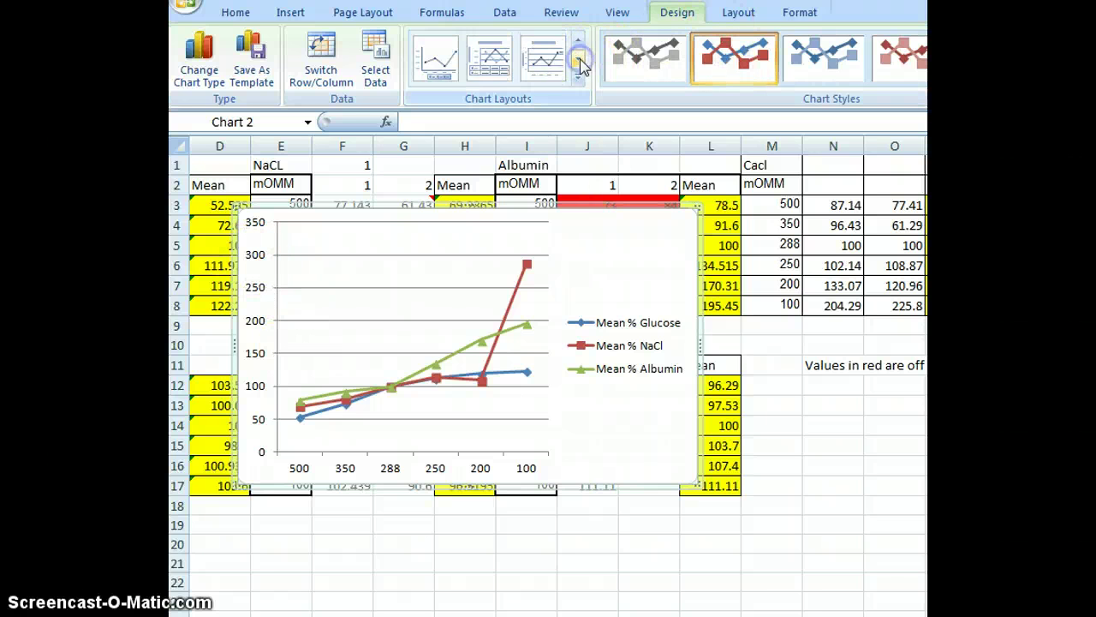
{"action": "left_click", "coordinate": [581, 60]}
{"action": "left_click", "coordinate": [580, 60]}
{"action": "left_click", "coordinate": [580, 60]}
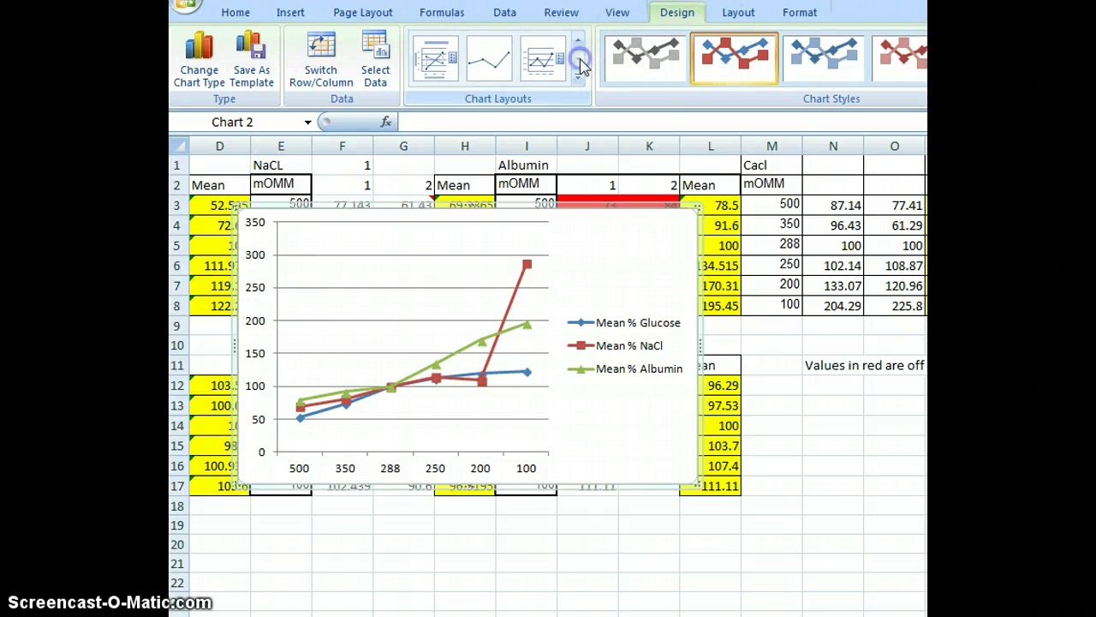
{"action": "left_click", "coordinate": [442, 66]}
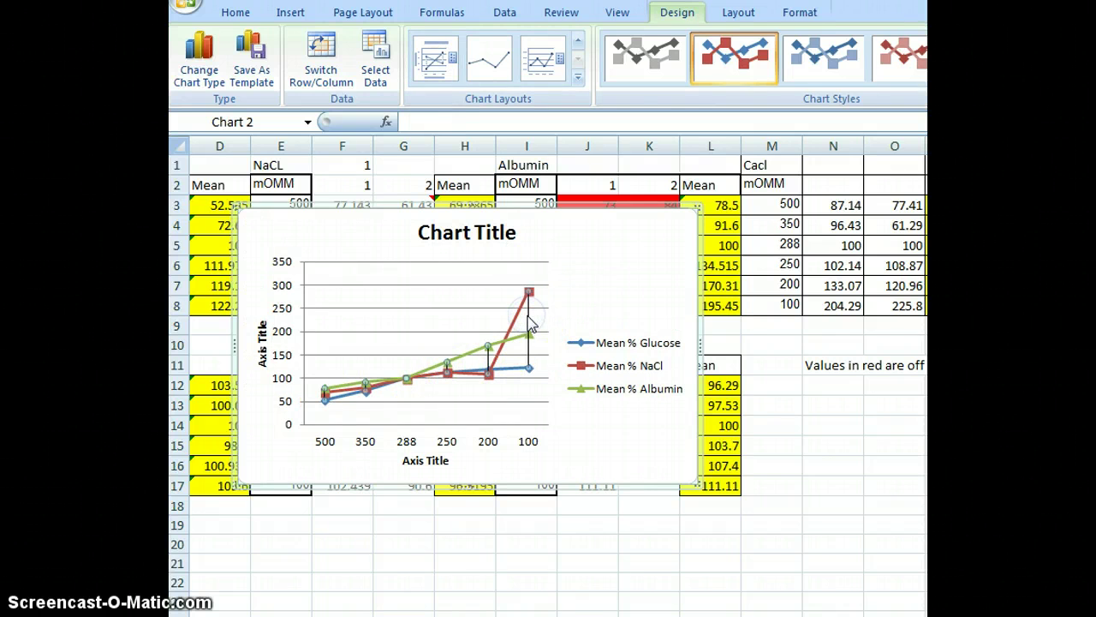
Set the chart title to "Impermeable Solutes"
{"action": "left_click", "coordinate": [443, 238]}
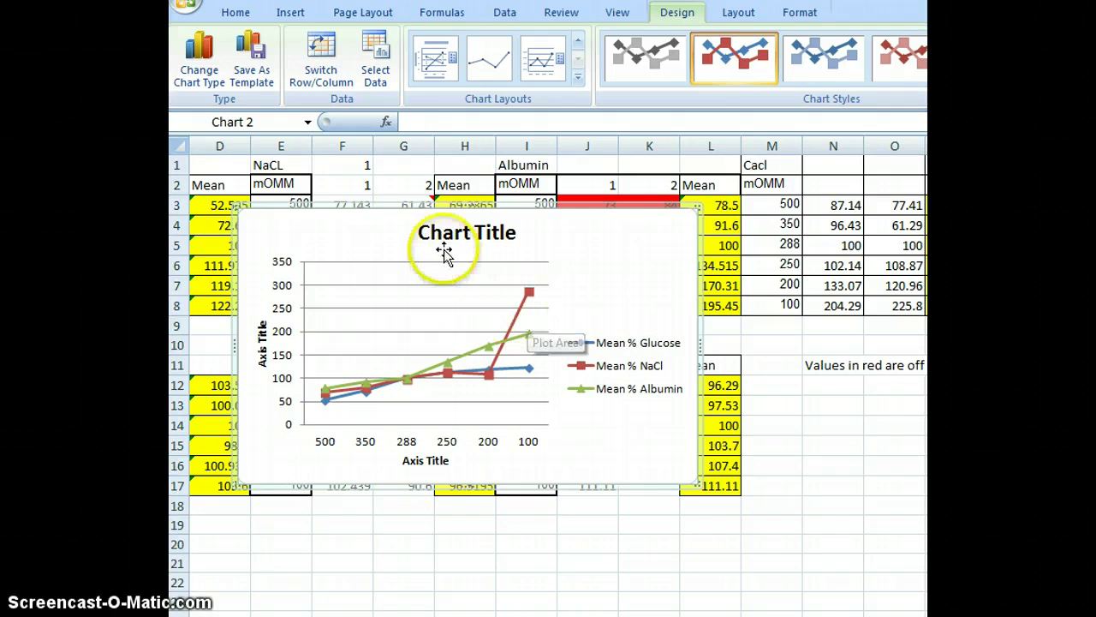
{"action": "triple_click", "coordinate": [444, 237]}
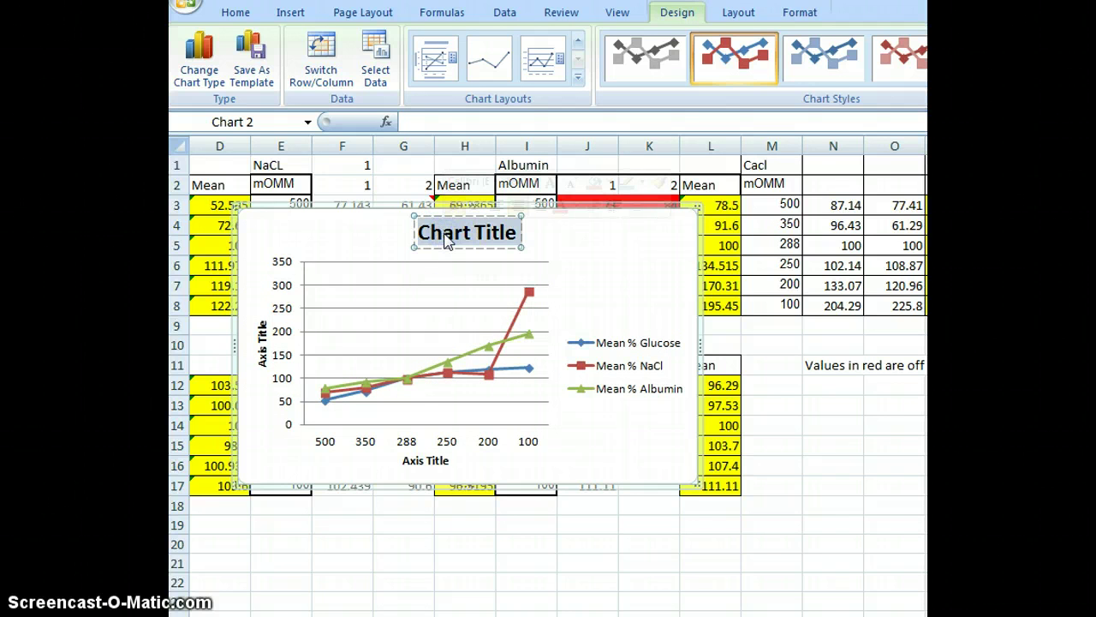
{"action": "type", "text": "Impe"}
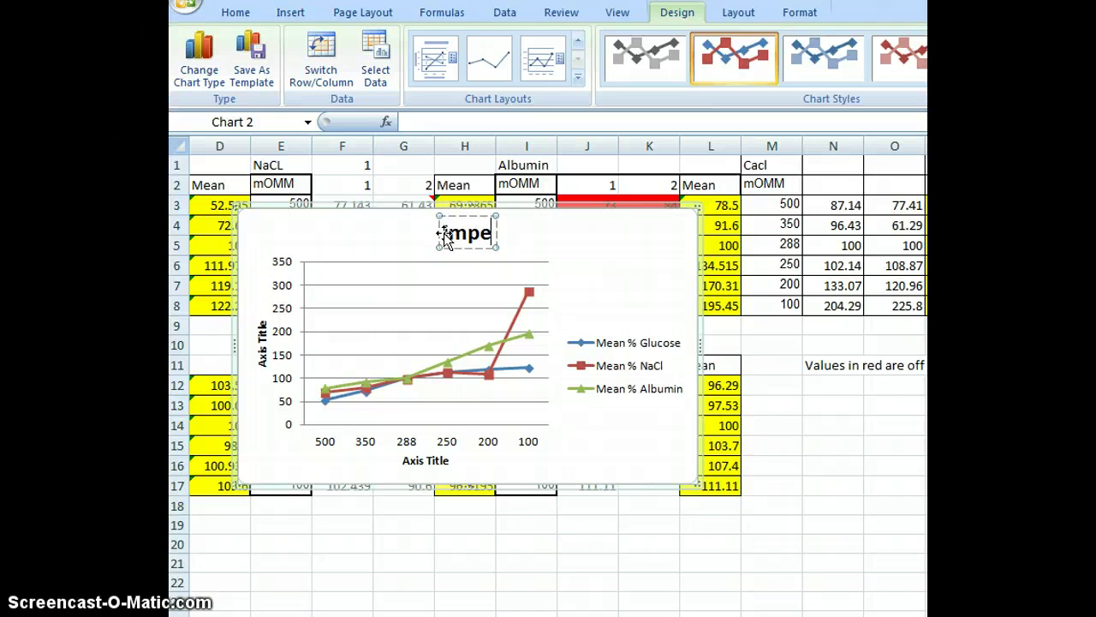
{"action": "type", "text": "rmeable Solutes"}
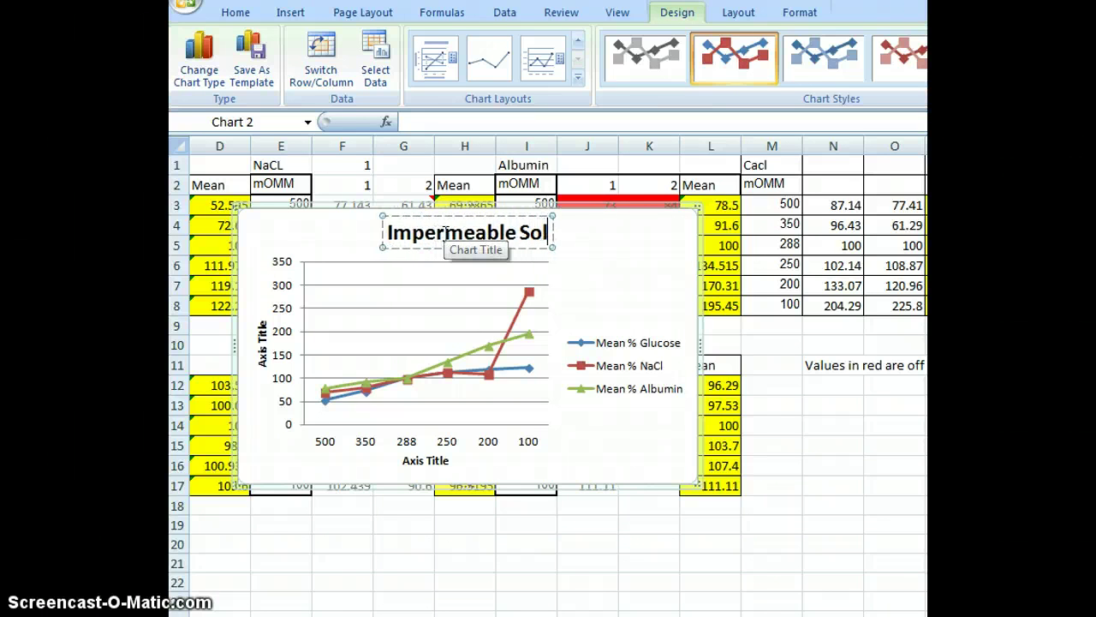
Set the vertical axis title to "% of Control"
{"action": "left_click", "coordinate": [262, 351]}
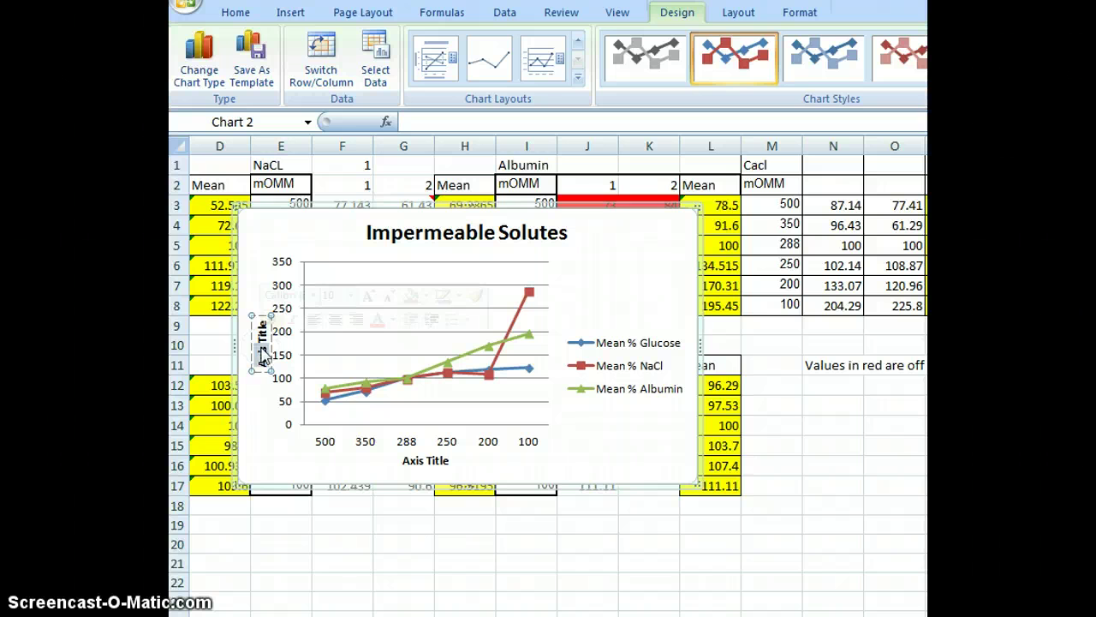
{"action": "left_click", "coordinate": [266, 355]}
{"action": "triple_click", "coordinate": [266, 356]}
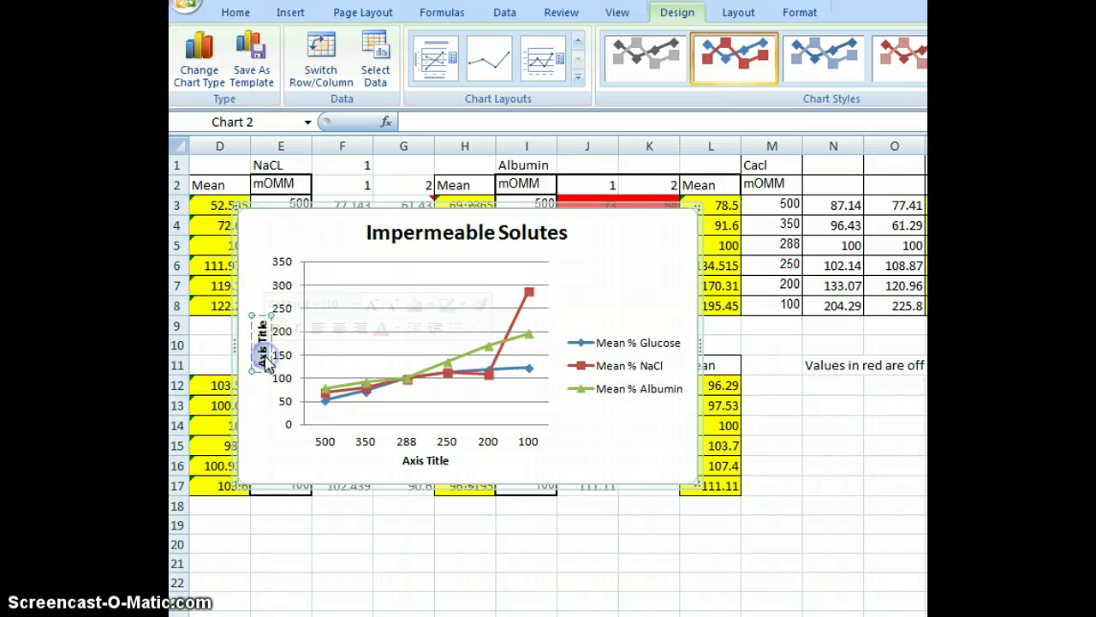
{"action": "left_click", "coordinate": [267, 359]}
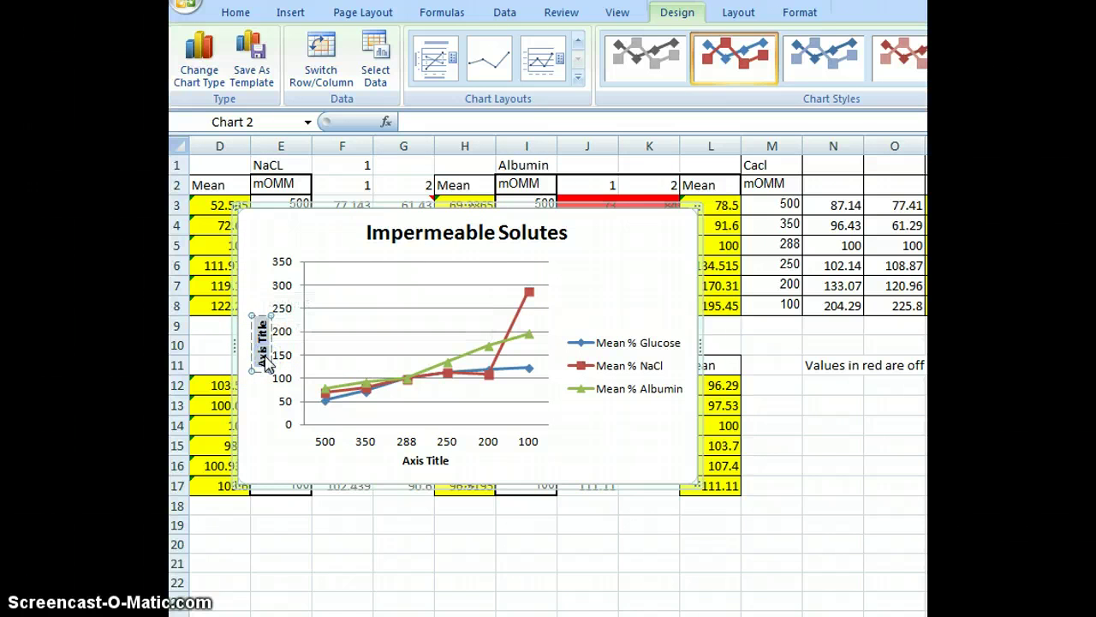
{"action": "type", "text": "%"}
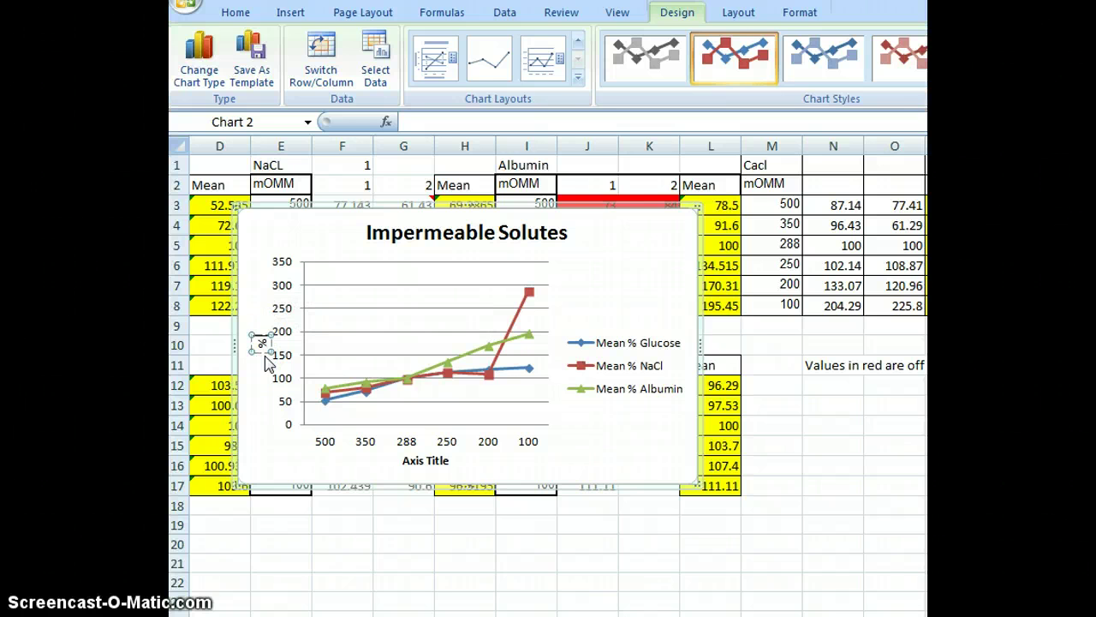
{"action": "type", "text": " of Control"}
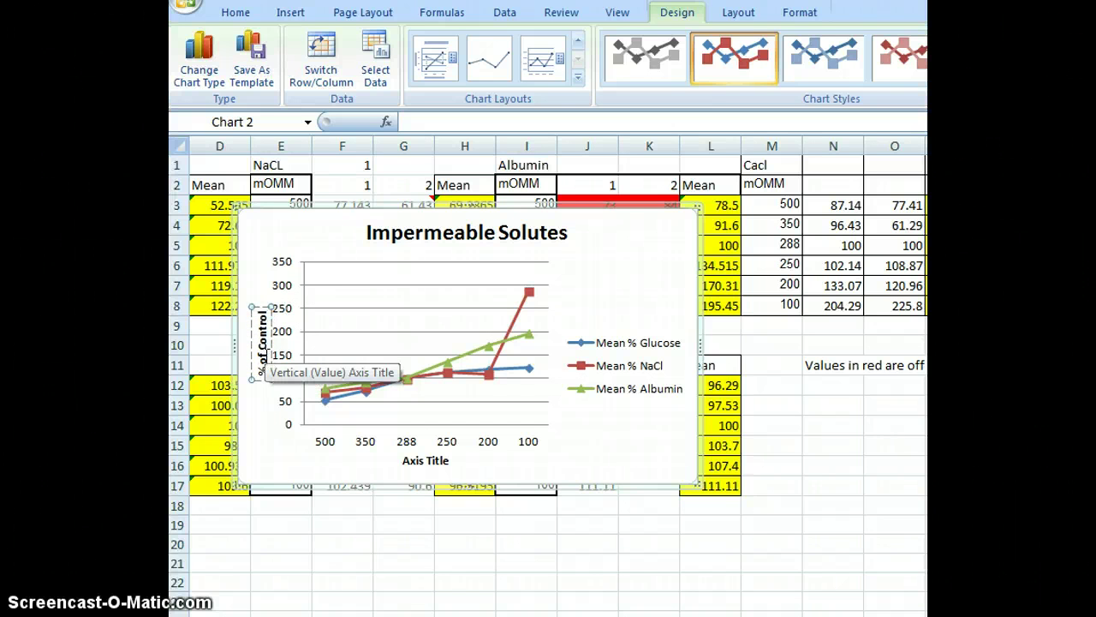
Set the horizontal axis title to "Concentration" and deselect the chart
{"action": "left_click", "coordinate": [424, 462]}
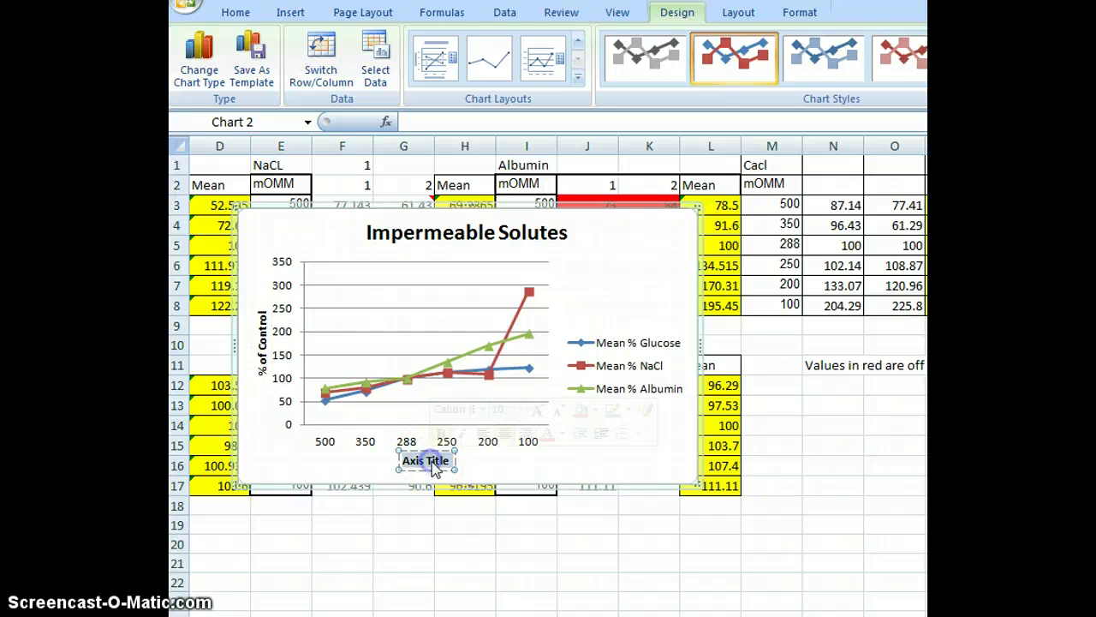
{"action": "type", "text": "Concentration"}
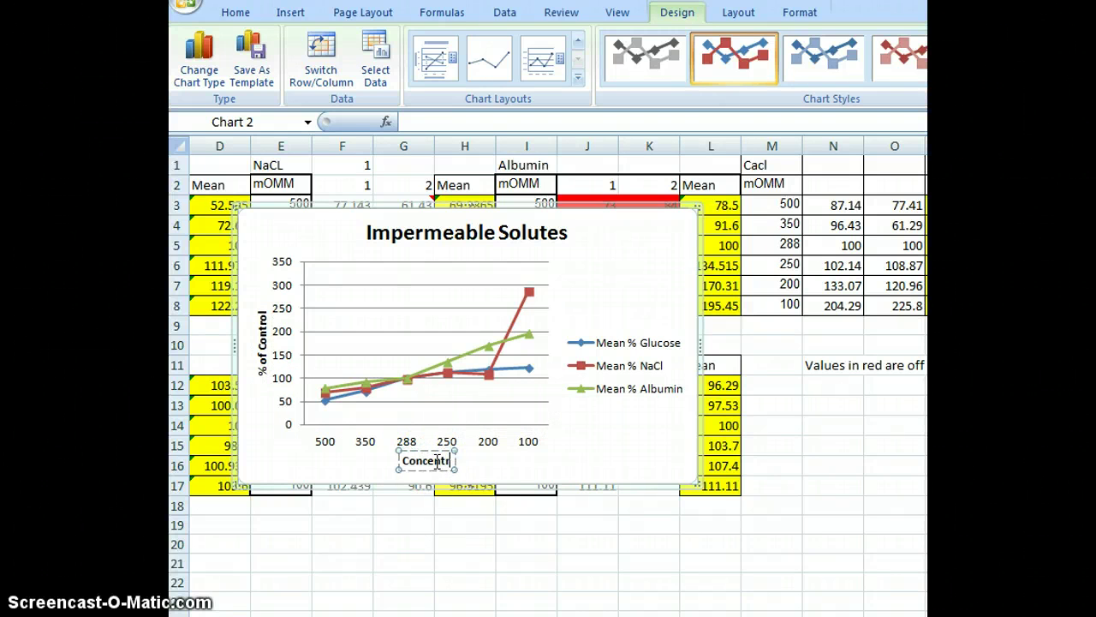
{"action": "left_click", "coordinate": [575, 458]}
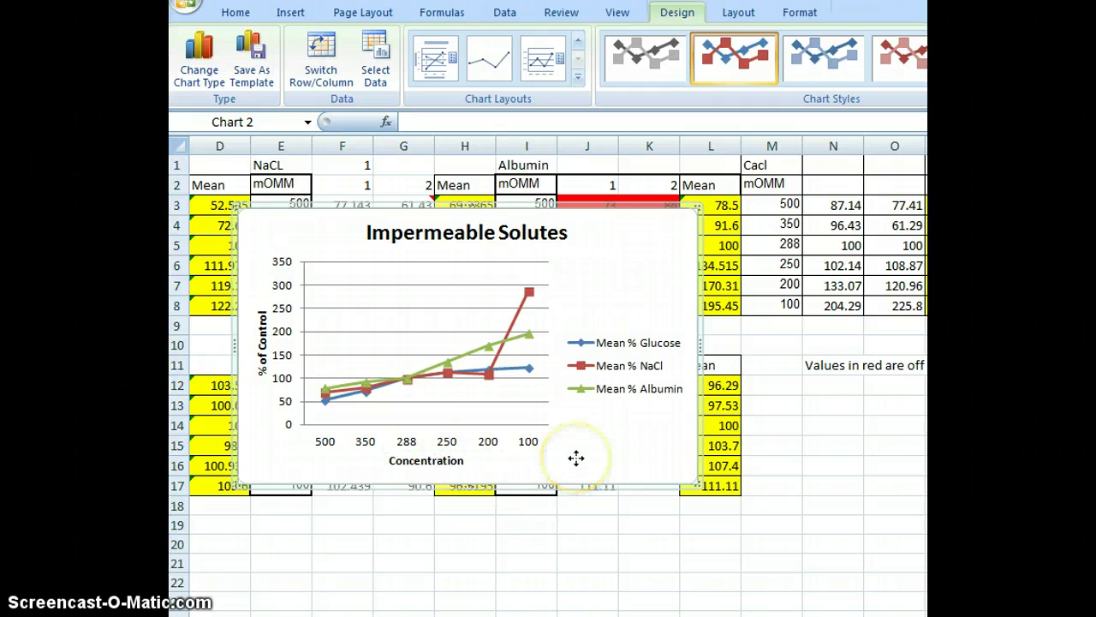
{"action": "left_click", "coordinate": [302, 272]}
{"action": "left_click", "coordinate": [587, 600]}
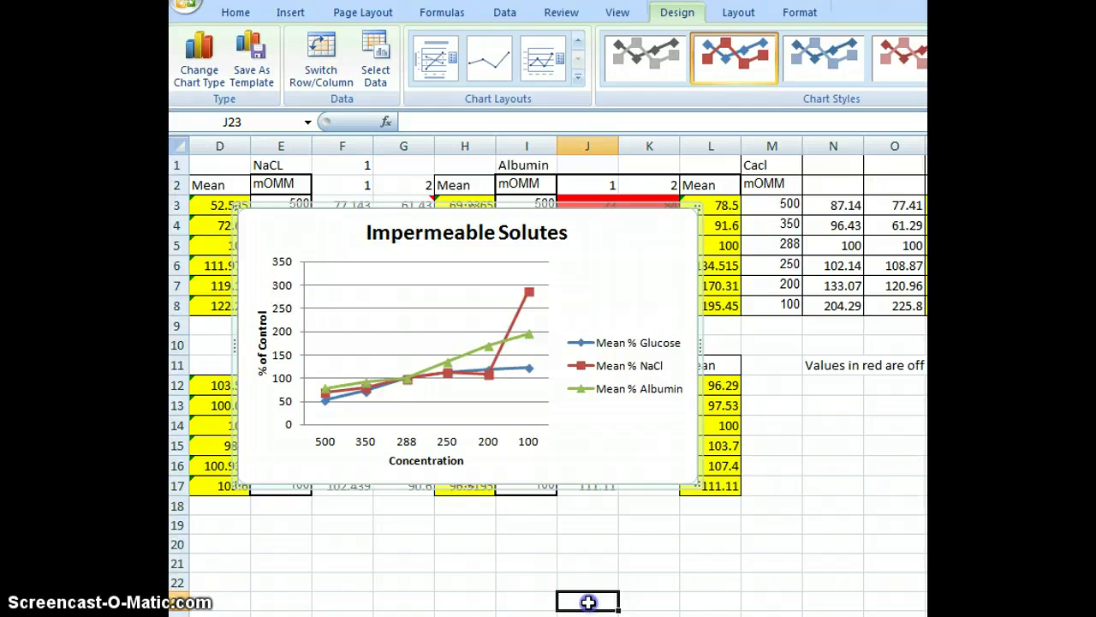
Copy the Impermeable Solutes chart, switch to Word and paste it into a new blank document
{"action": "left_click", "coordinate": [632, 283]}
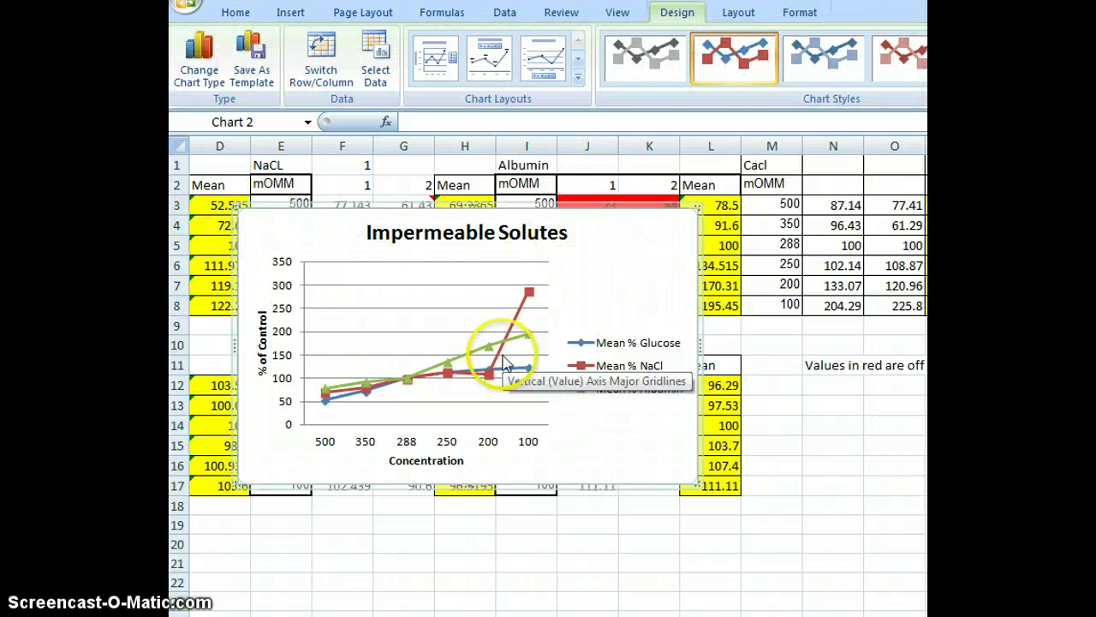
{"action": "key", "text": "alt+Tab"}
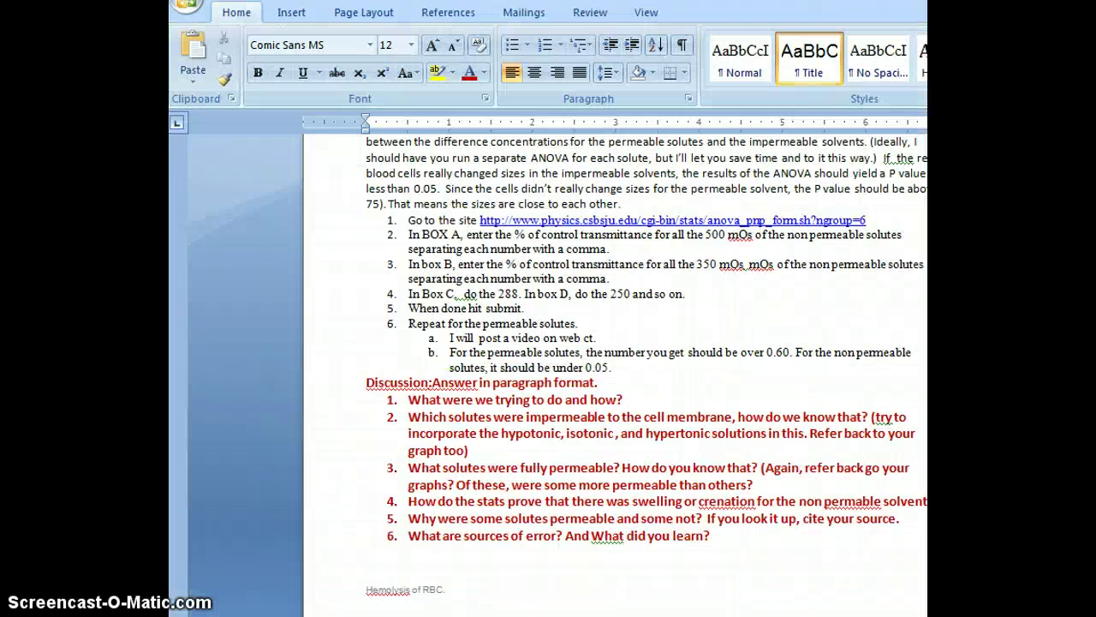
{"action": "key", "text": "ctrl+n"}
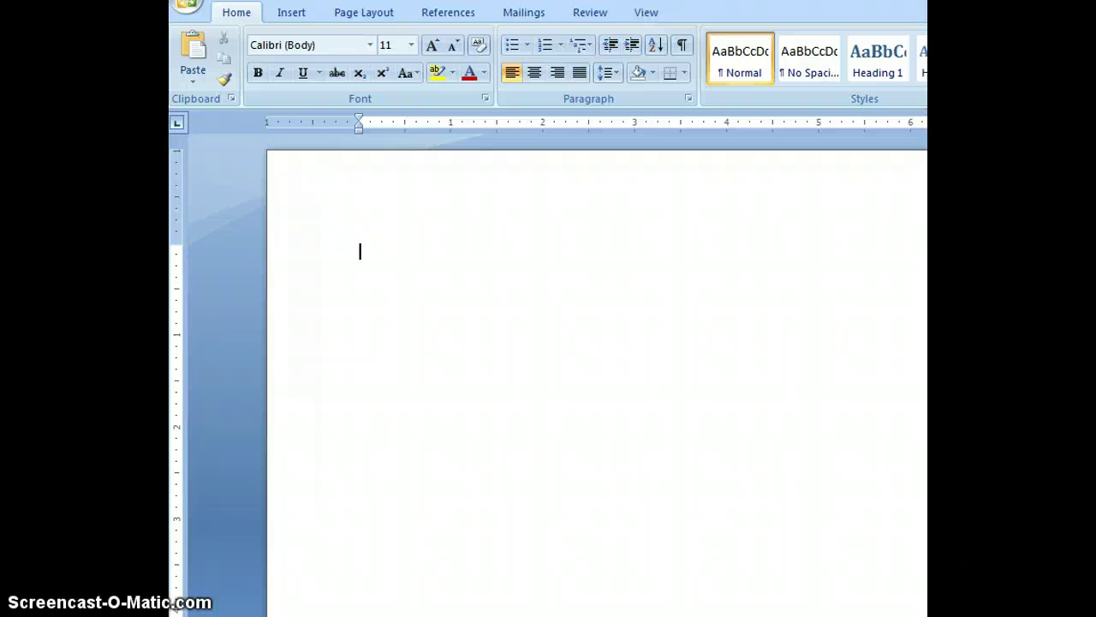
{"action": "key", "text": "ctrl+v"}
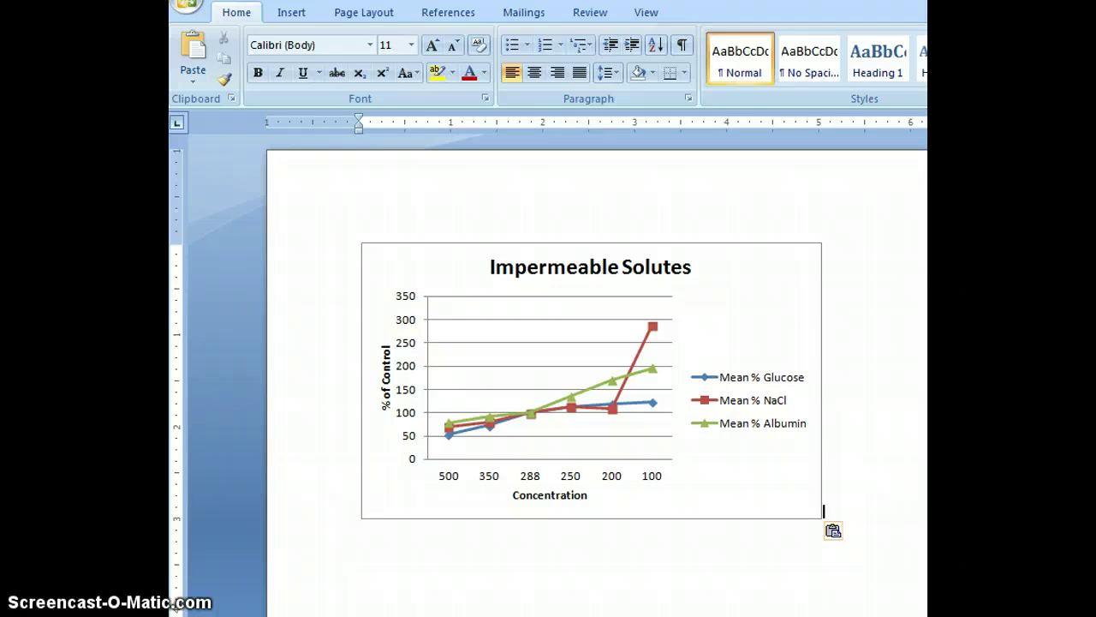
Return to the lab instructions in Word, review the steps for boxes A and B, and open the linked ANOVA web form
{"action": "mouse_move", "coordinate": [355, 612]}
{"action": "left_click", "coordinate": [354, 557]}
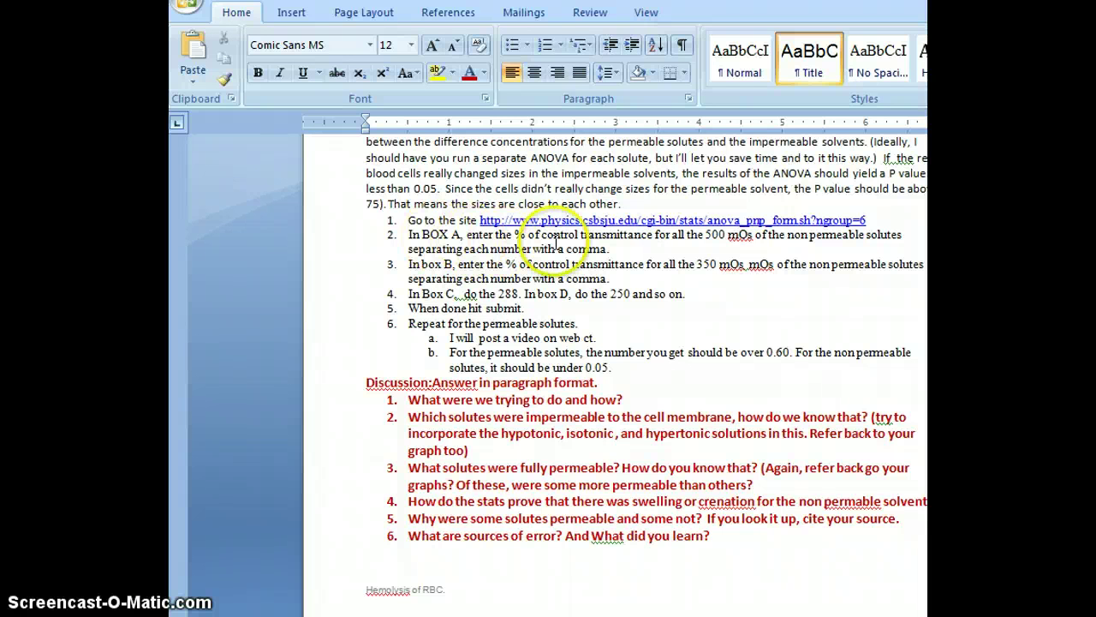
{"action": "left_click_drag", "start_coordinate": [706, 235], "coordinate": [753, 235]}
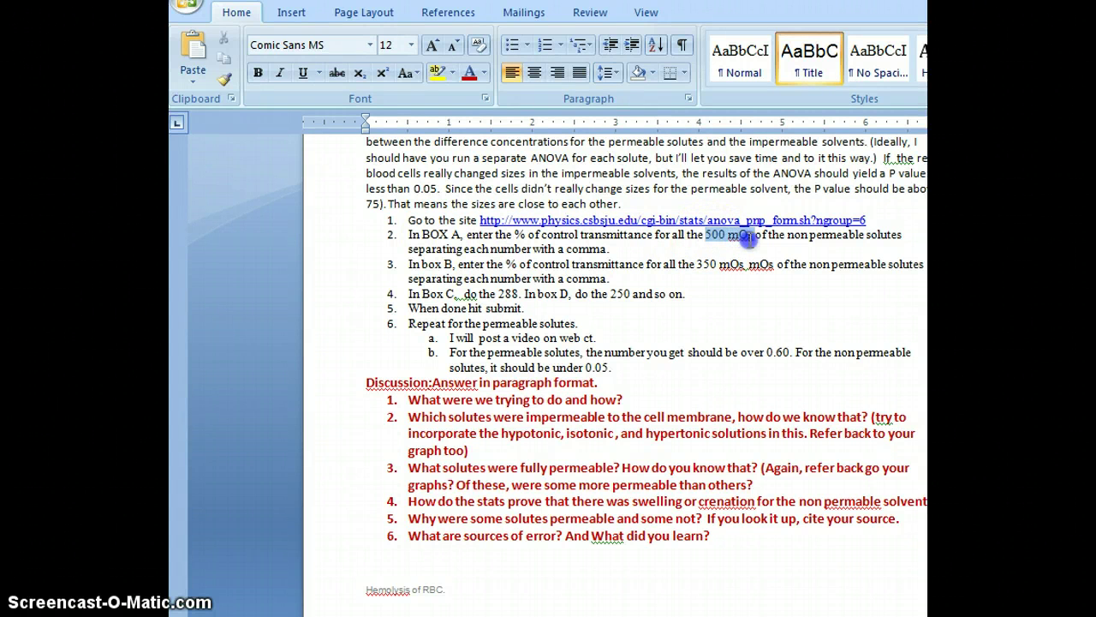
{"action": "left_click_drag", "start_coordinate": [695, 266], "coordinate": [771, 277]}
{"action": "left_click", "coordinate": [742, 308]}
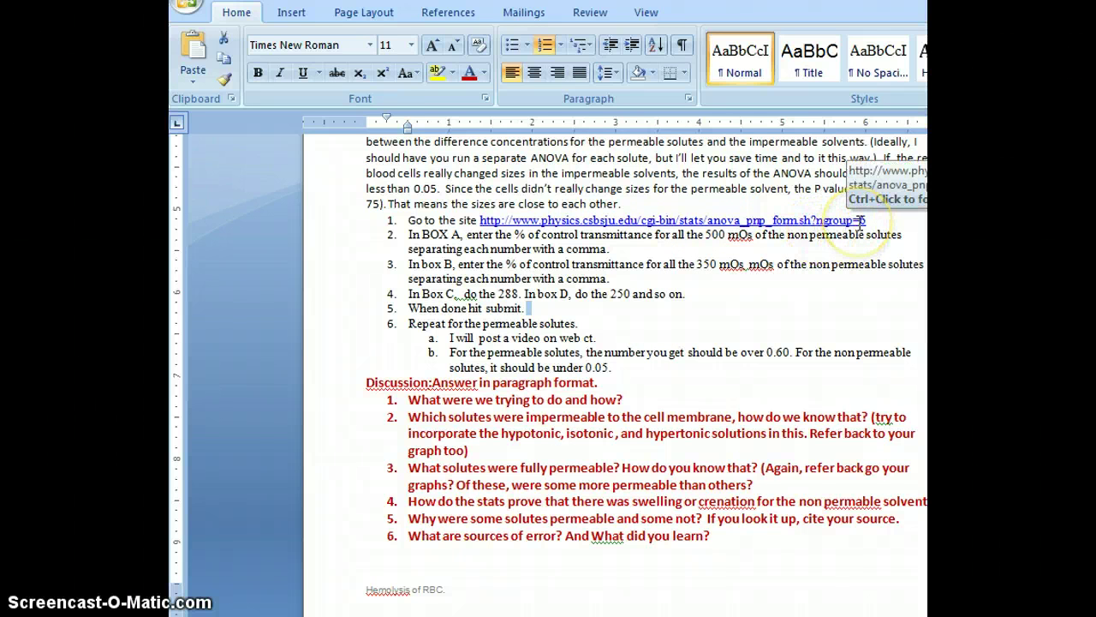
{"action": "left_click", "coordinate": [656, 217], "text": "ctrl"}
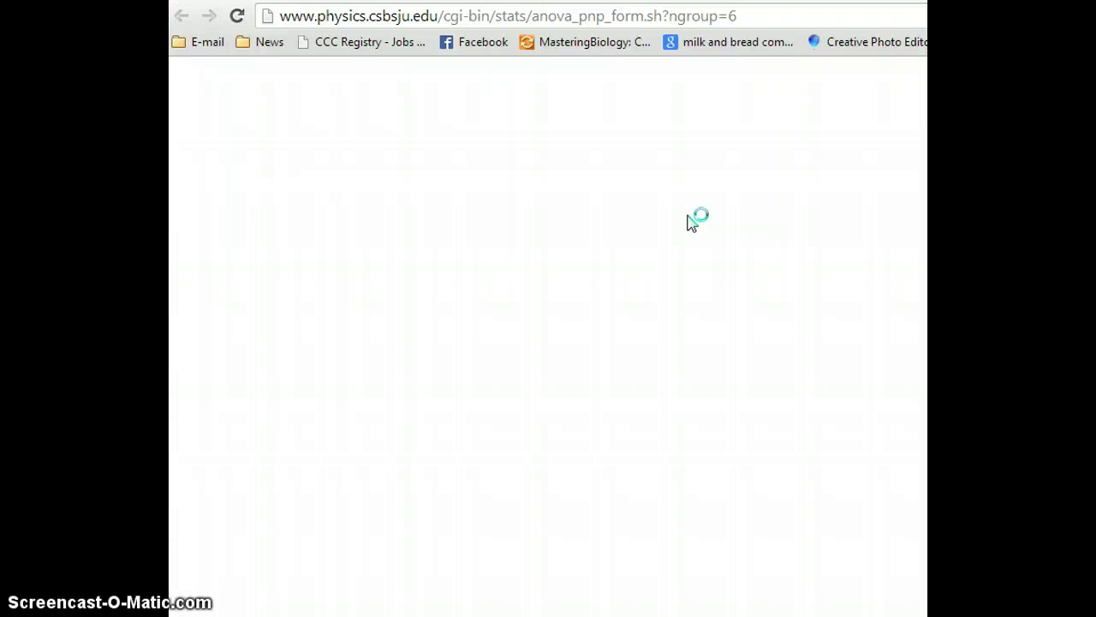
Change the group count in the ANOVA form's web address to ngroup=5 and reload the form
{"action": "double_click", "coordinate": [730, 17]}
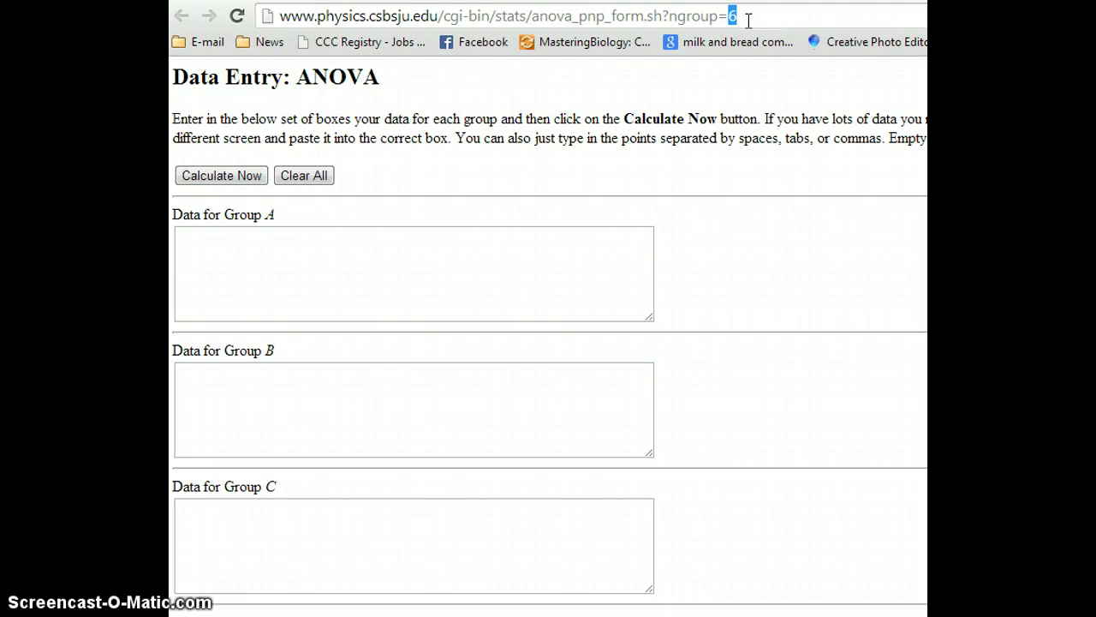
{"action": "type", "text": "5"}
{"action": "key", "text": "Return"}
{"action": "left_click", "coordinate": [203, 270]}
{"action": "key", "text": "alt+Tab"}
{"action": "key", "text": "alt+Tab"}
{"action": "left_click", "coordinate": [257, 384]}
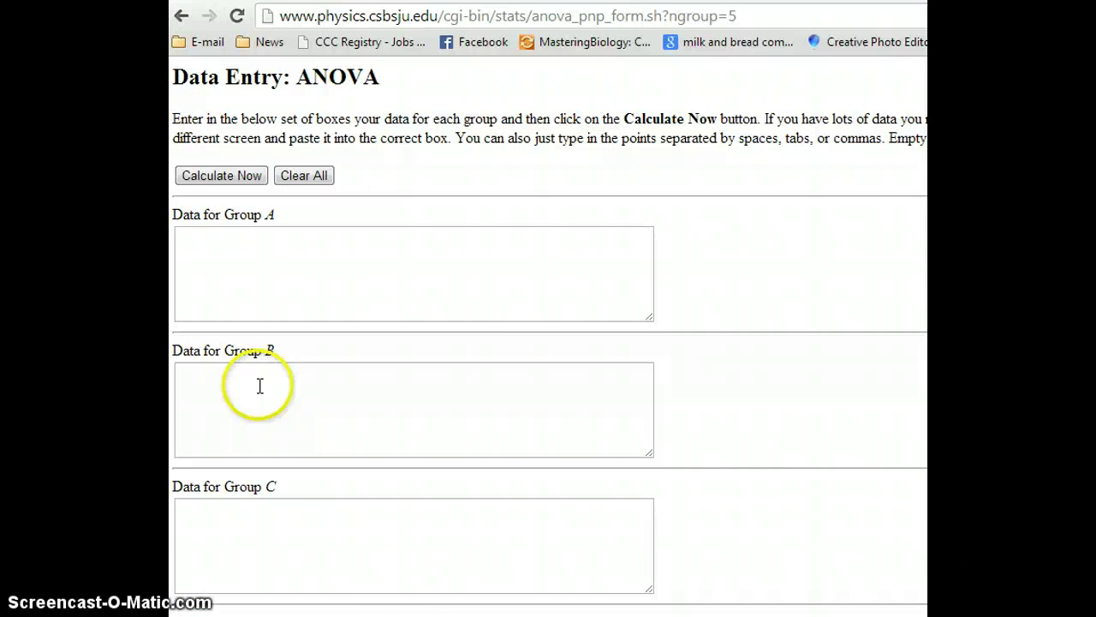
Switch to the Excel workbook and move the chart clear of the solute tables, below the "Values in red" note
{"action": "key", "text": "alt+Tab"}
{"action": "left_click", "coordinate": [435, 462]}
{"action": "left_click_drag", "start_coordinate": [421, 204], "coordinate": [973, 437]}
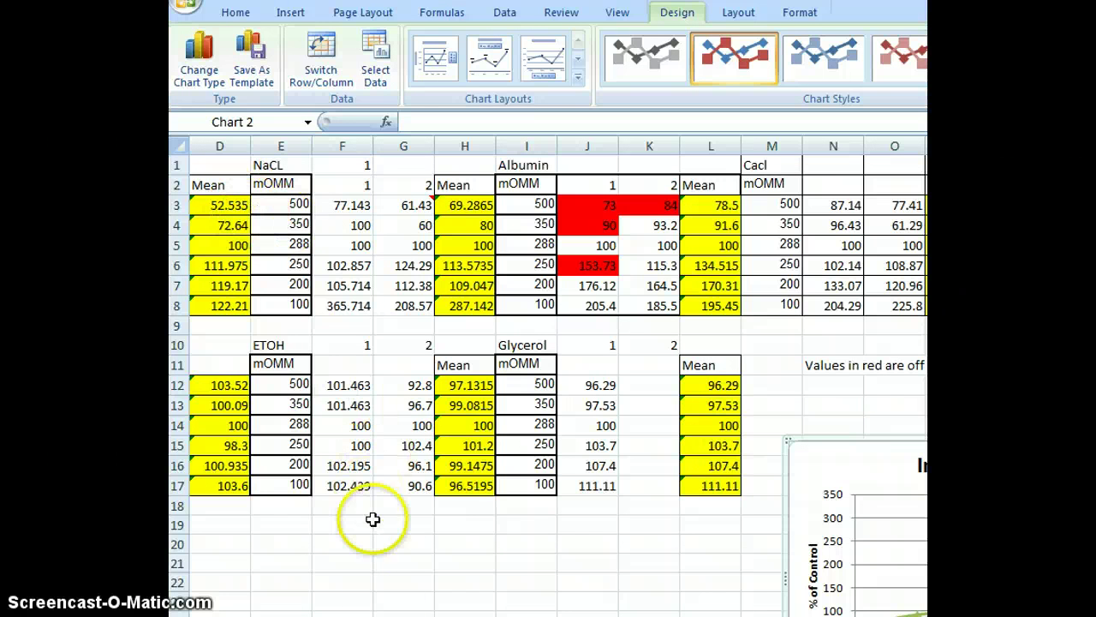
Copy the two Glucose readings at 500 mOMM from Excel into the ANOVA form's Group A as 66.37,38.7
{"action": "scroll", "coordinate": [548, 342], "scroll_direction": "left", "scroll_amount": 3}
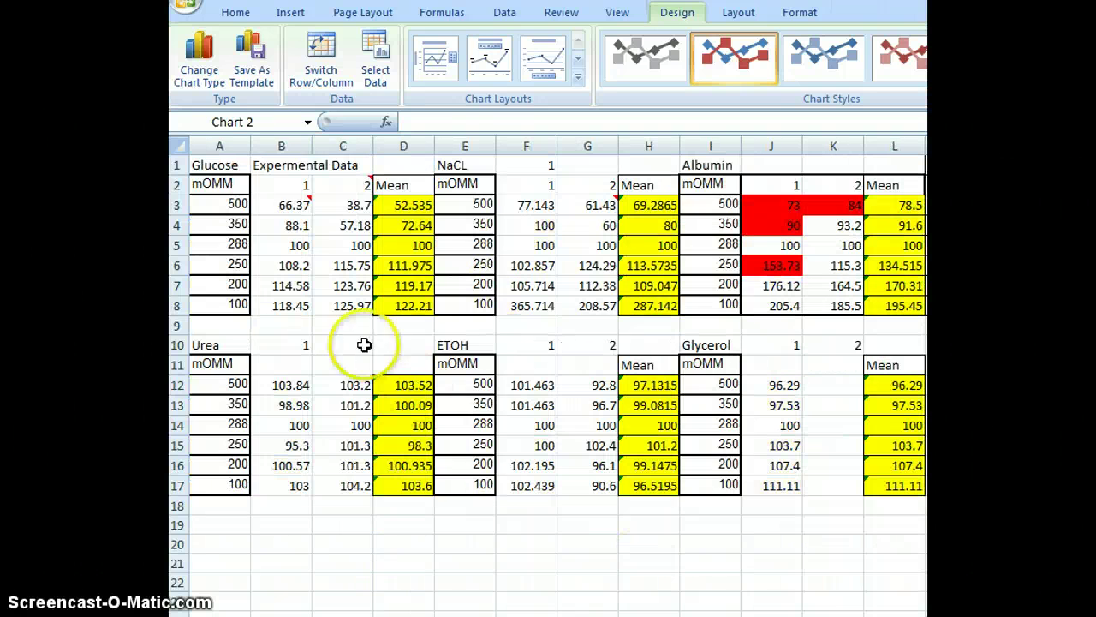
{"action": "left_click", "coordinate": [300, 206]}
{"action": "left_click_drag", "start_coordinate": [302, 206], "coordinate": [325, 206]}
{"action": "key", "text": "ctrl+c"}
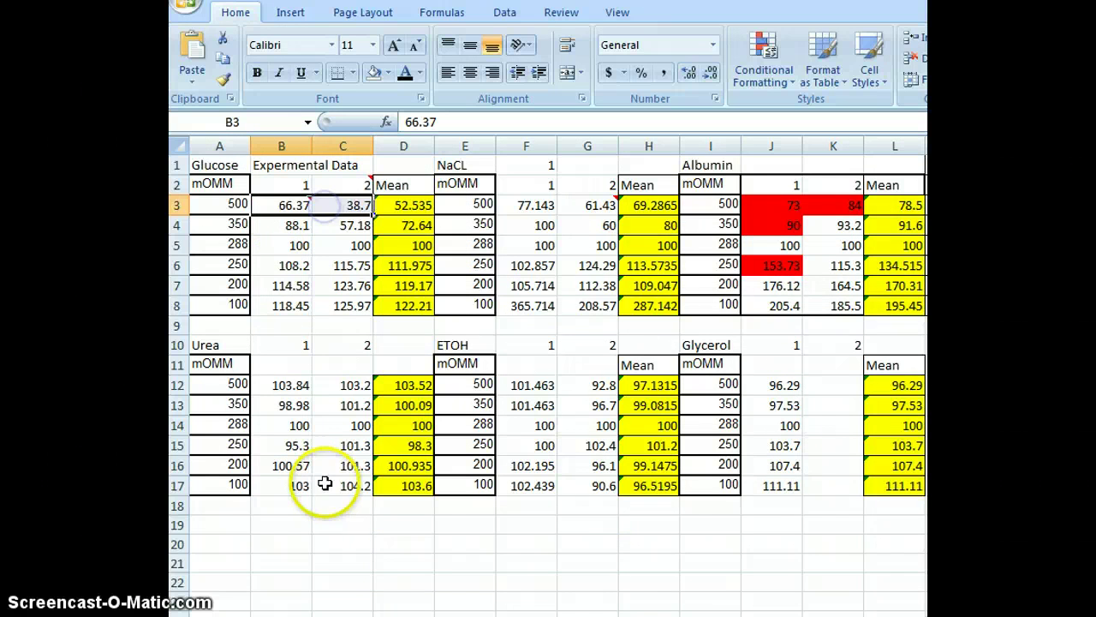
{"action": "key", "text": "alt+Tab"}
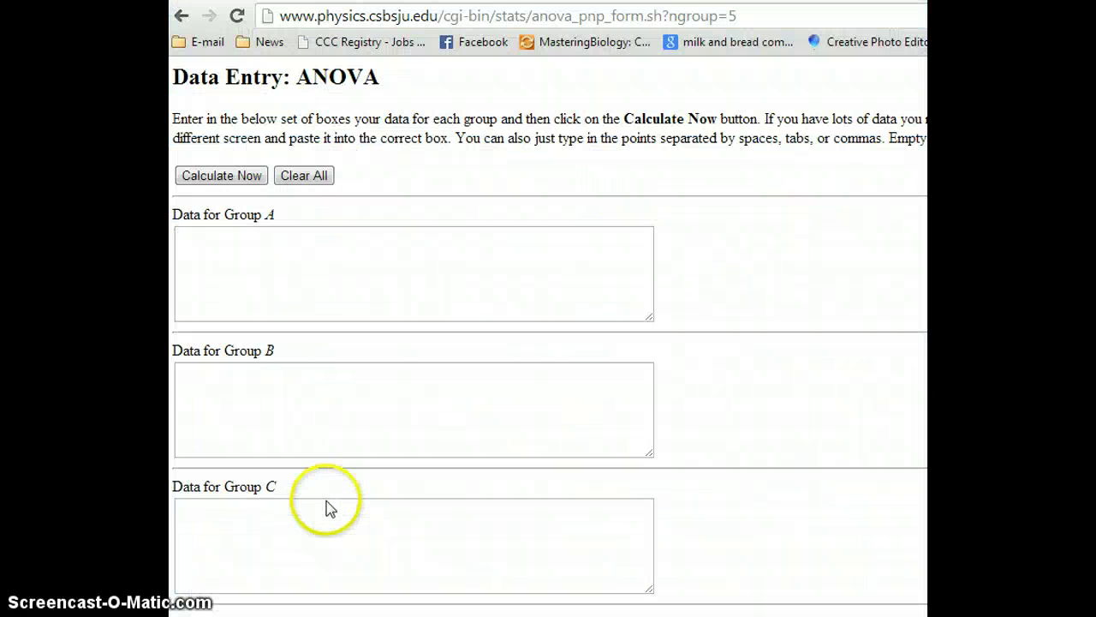
{"action": "left_click", "coordinate": [337, 264]}
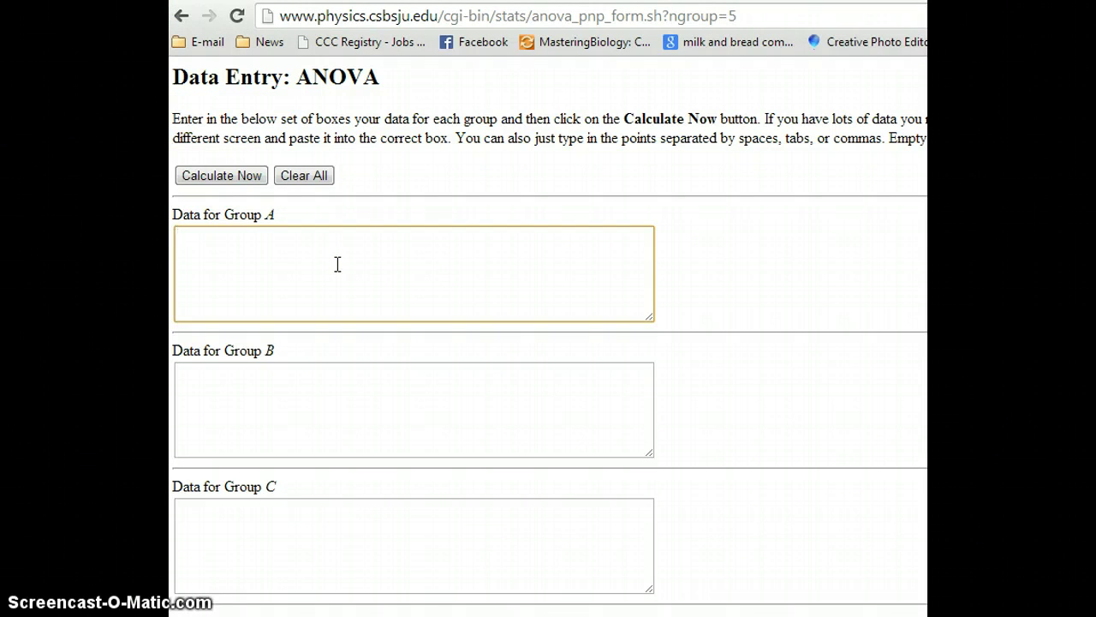
{"action": "key", "text": "ctrl+v"}
{"action": "left_click", "coordinate": [338, 244]}
{"action": "left_click", "coordinate": [310, 269]}
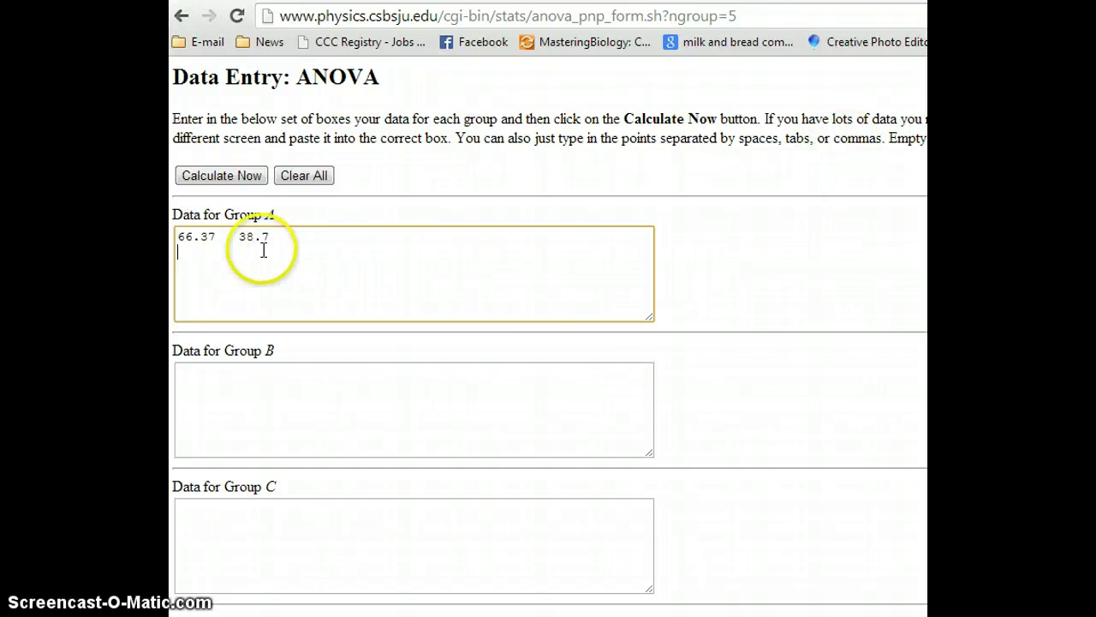
{"action": "left_click", "coordinate": [238, 233]}
{"action": "key", "text": "BackSpace"}
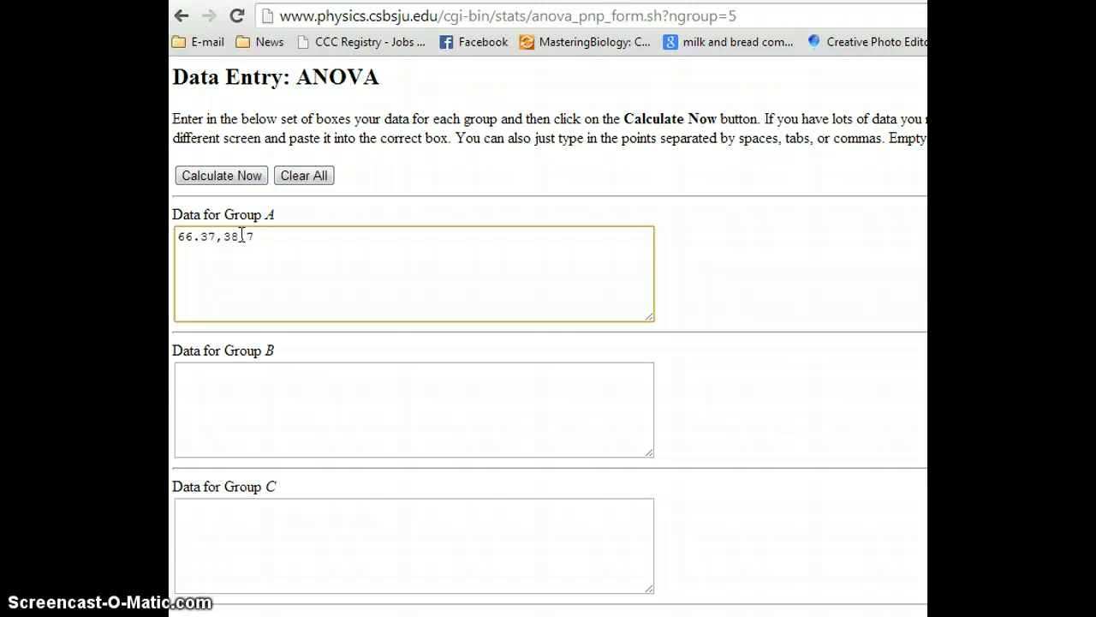
Copy the two NaCL readings at 500 mOMM from Excel and append them to Group A, comma-separated, as 77.143,61.43
{"action": "key", "text": "alt+Tab"}
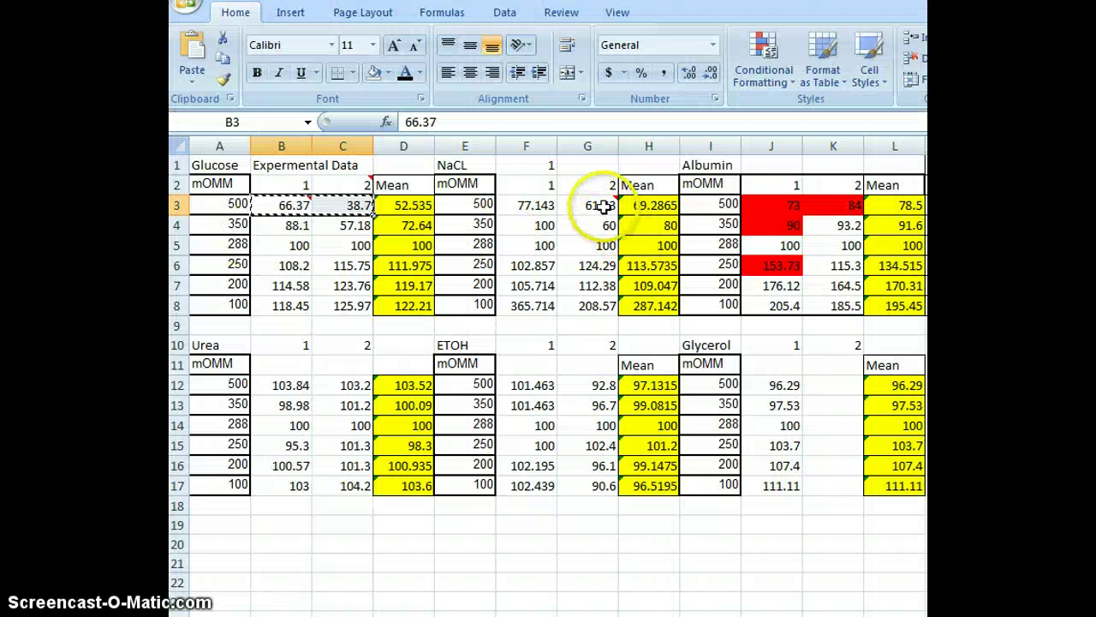
{"action": "left_click_drag", "start_coordinate": [604, 206], "coordinate": [548, 210]}
{"action": "key", "text": "ctrl+c"}
{"action": "key", "text": "alt+Tab"}
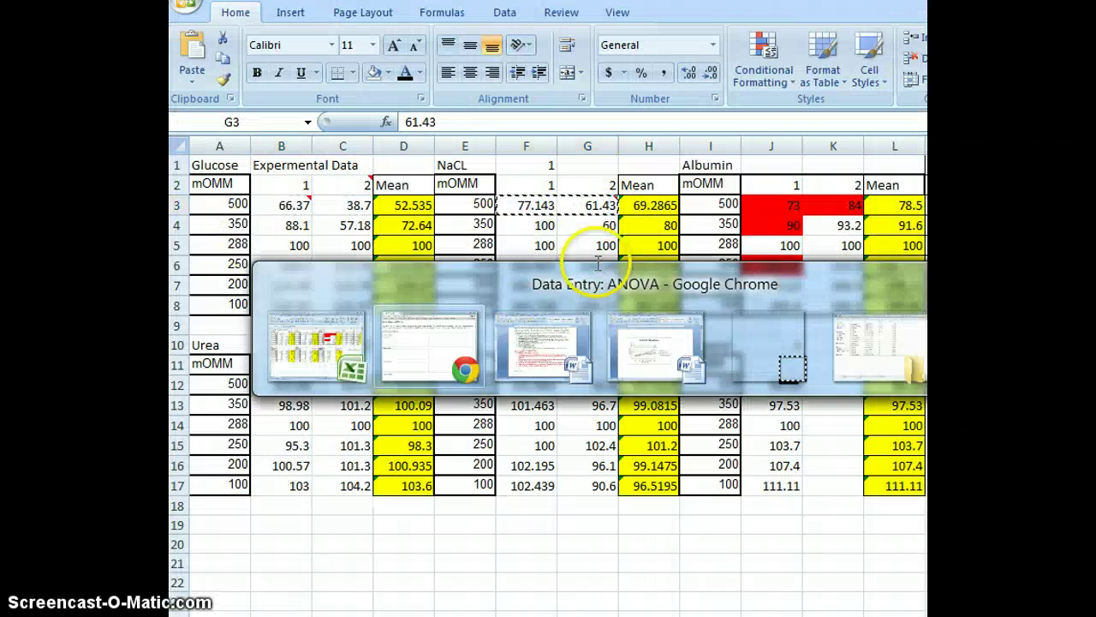
{"action": "key", "text": "ctrl+v"}
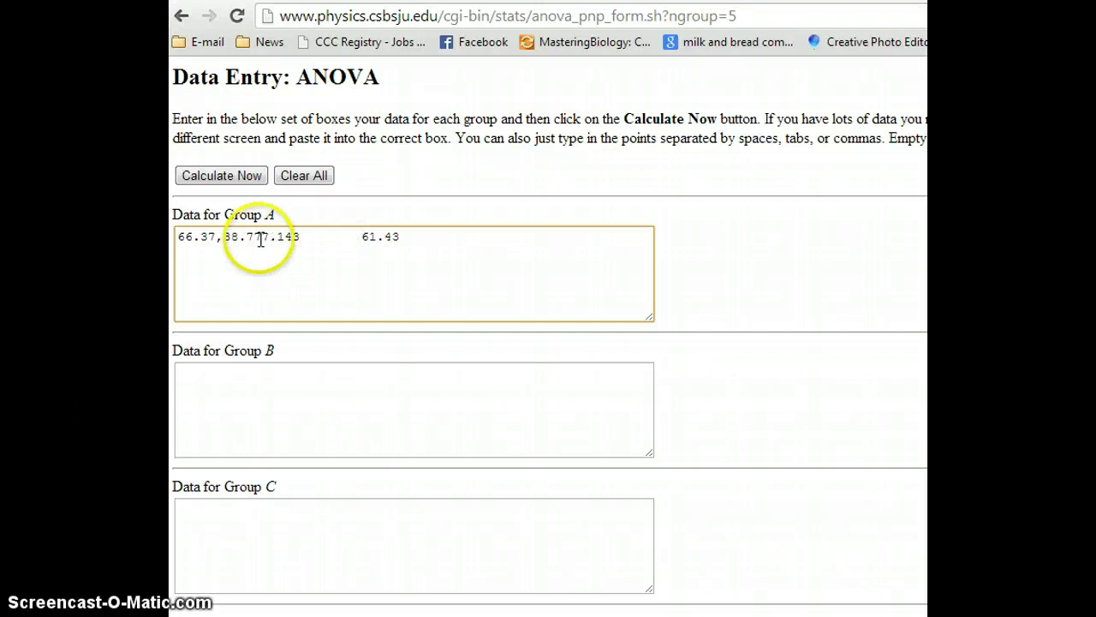
{"action": "left_click", "coordinate": [260, 239]}
{"action": "type", "text": ","}
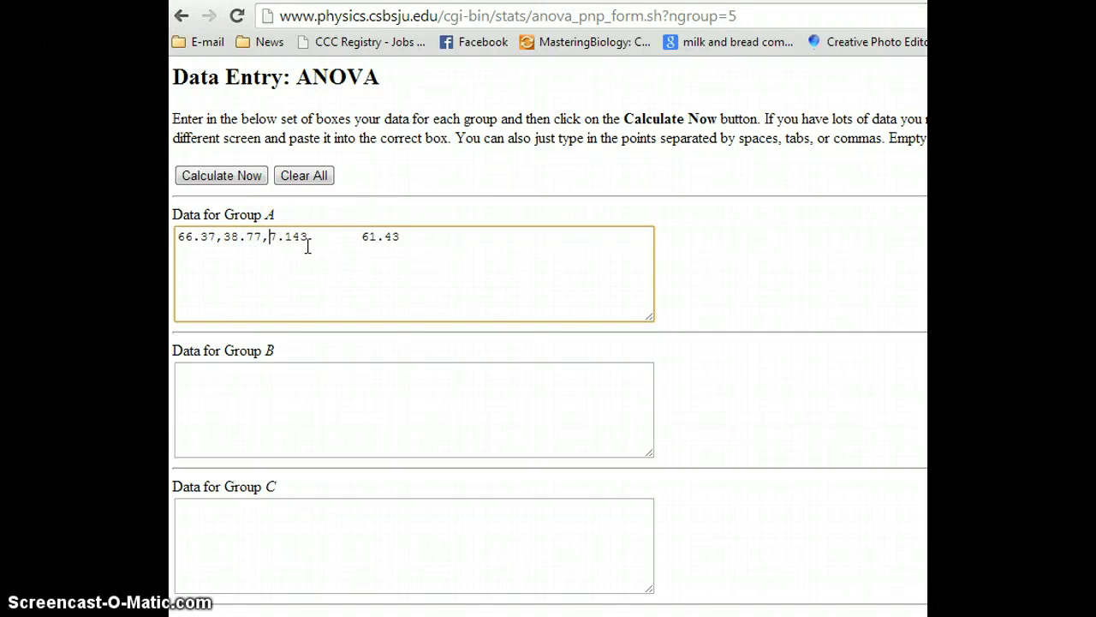
{"action": "key", "text": "BackSpace"}
{"action": "type", "text": ","}
{"action": "key", "text": "Delete"}
{"action": "type", "text": ","}
Copy the second Albumin reading at 500 mOMM in Excel and return to the ANOVA form
{"action": "key", "text": "alt+Tab"}
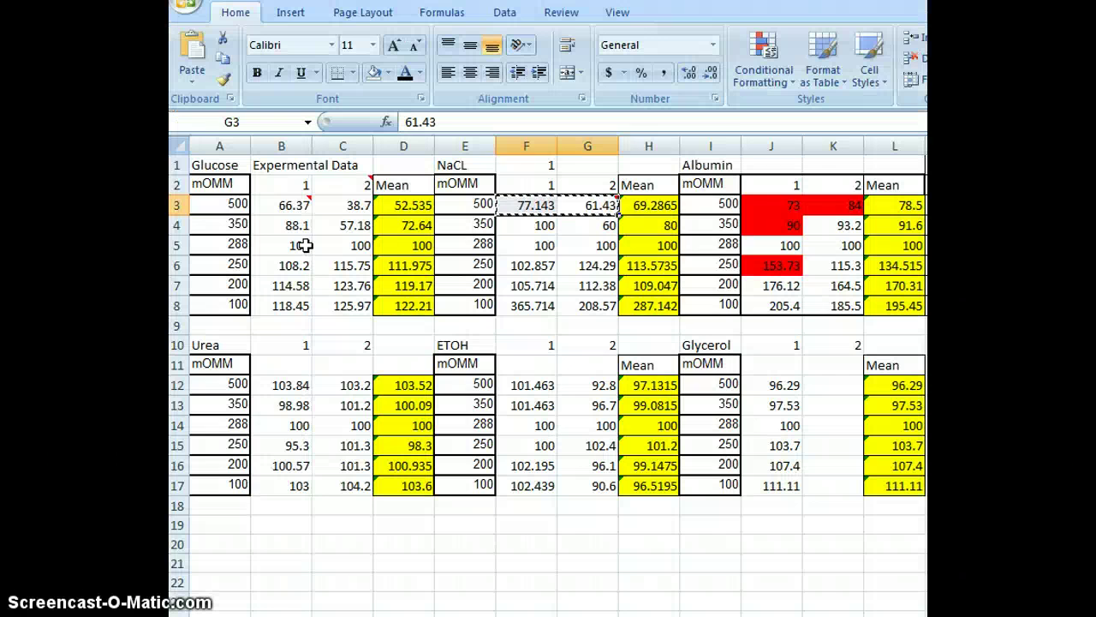
{"action": "left_click_drag", "start_coordinate": [844, 206], "coordinate": [808, 208]}
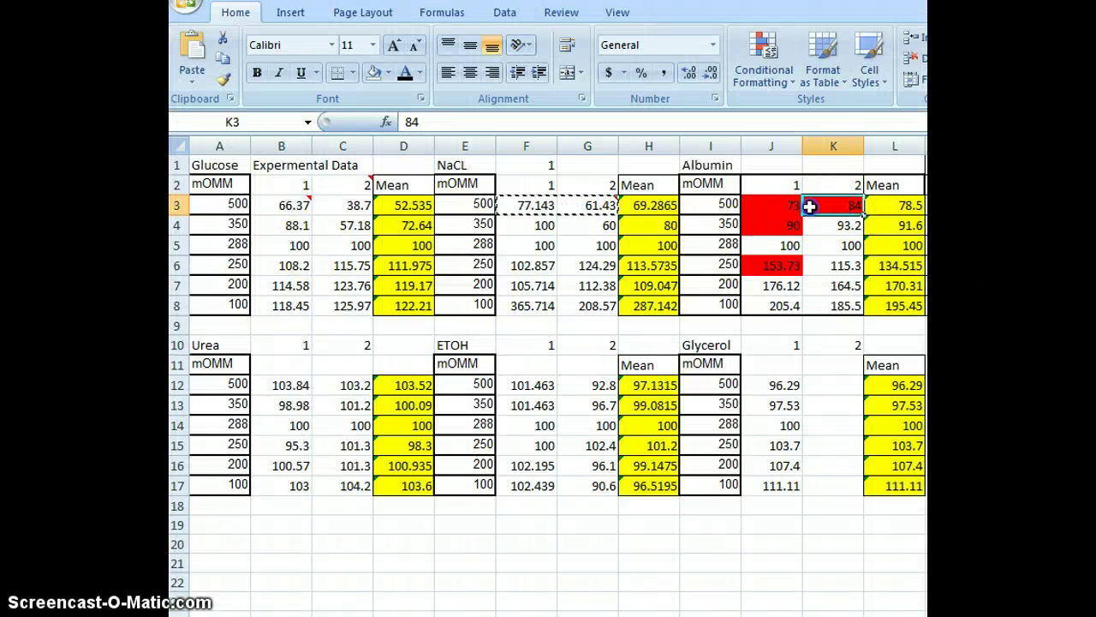
{"action": "key", "text": "ctrl+c"}
{"action": "key", "text": "alt+Tab"}
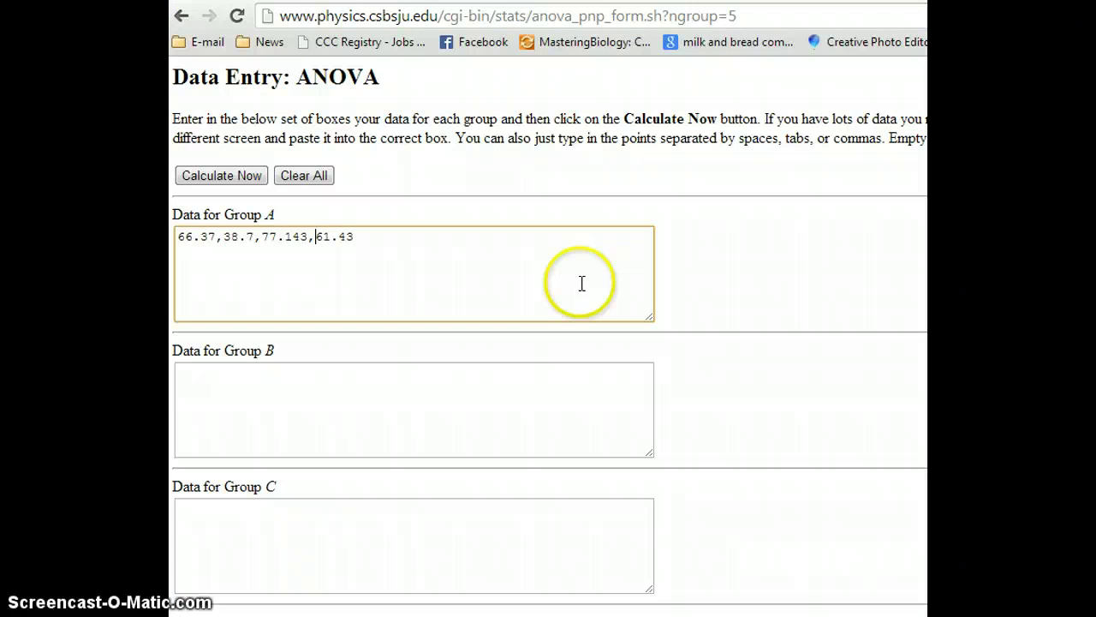
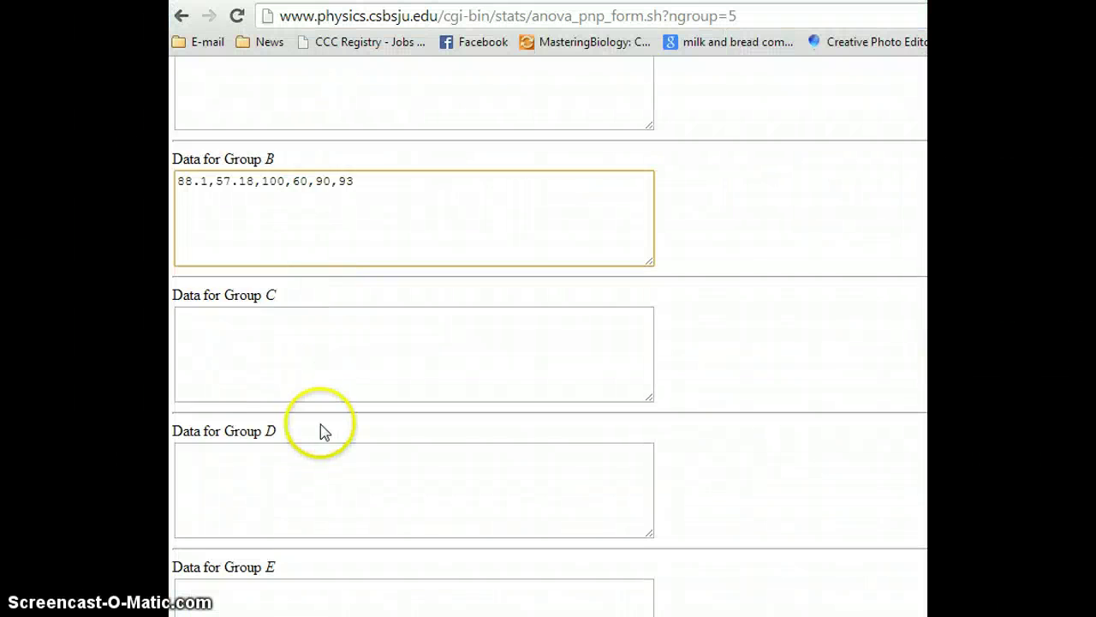
Enter 100,100,100,100,100 as the data for Group C in the ANOVA form
{"action": "scroll", "coordinate": [309, 407], "scroll_direction": "down", "scroll_amount": 1}
{"action": "scroll", "coordinate": [308, 408], "scroll_direction": "up", "scroll_amount": 1}
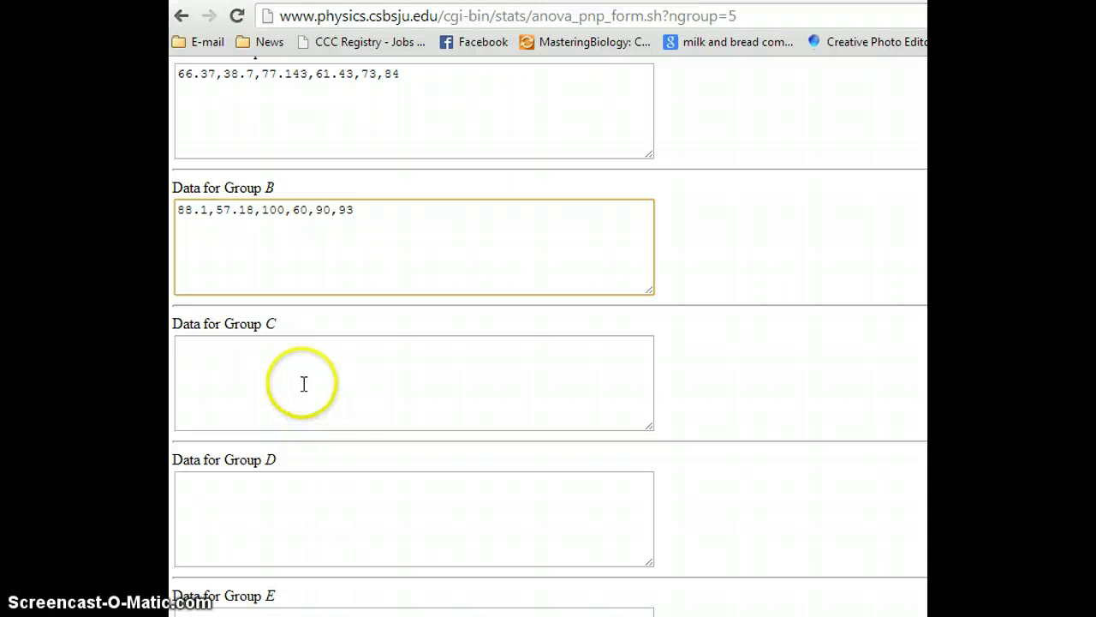
{"action": "left_click", "coordinate": [302, 379]}
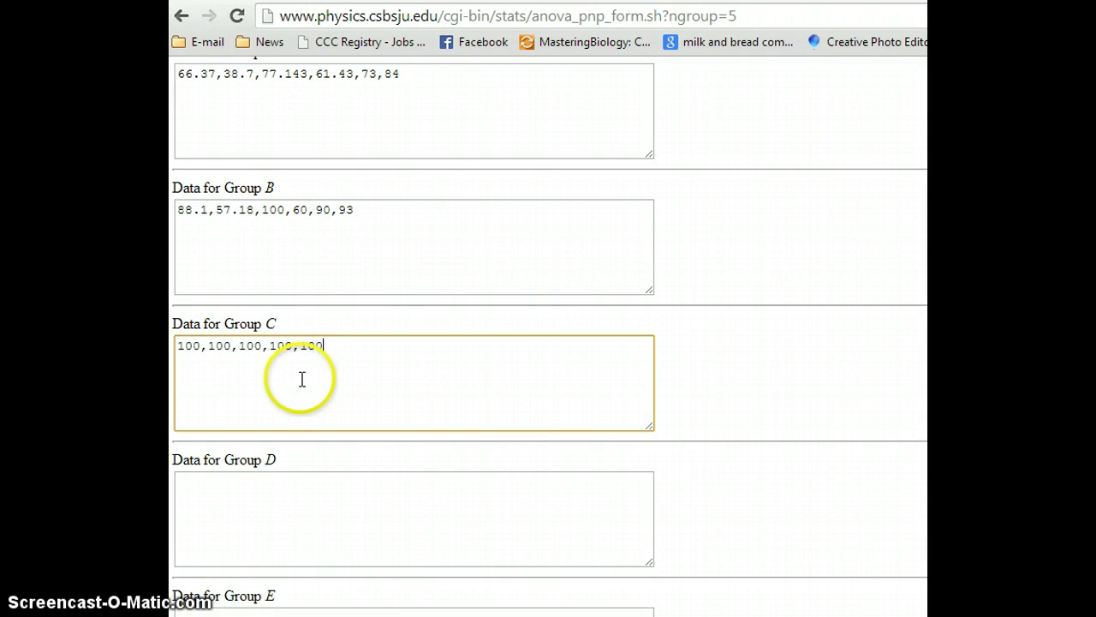
Enter the 200 mOMM readings from Excel into Group D of the ANOVA form as 114,123,105,112,176,164
{"action": "key", "text": "alt+Tab"}
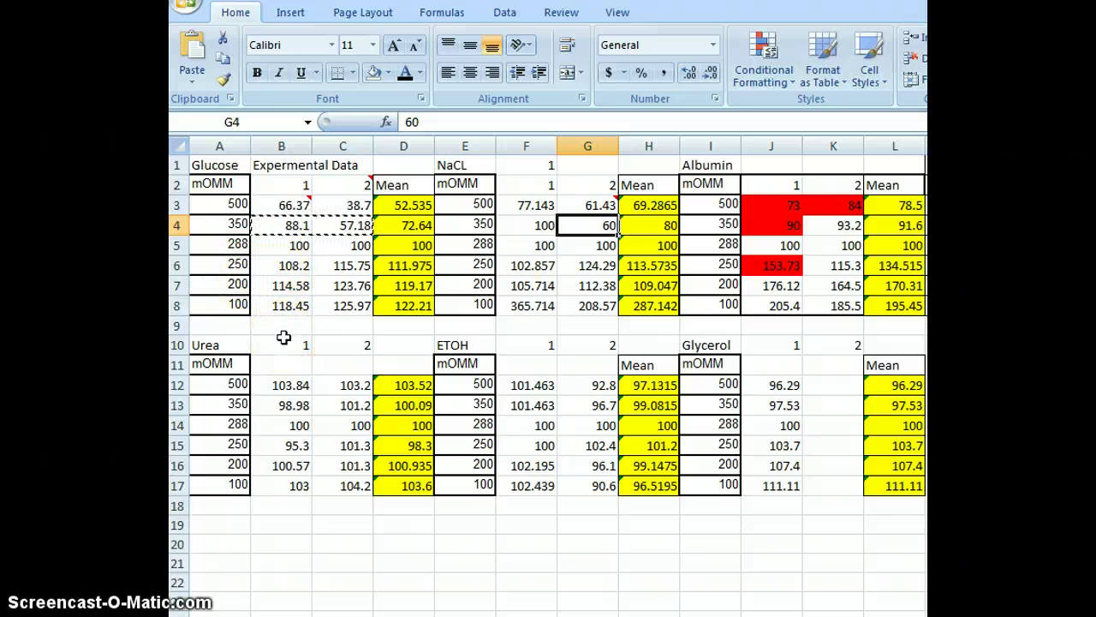
{"action": "key", "text": "alt+Tab"}
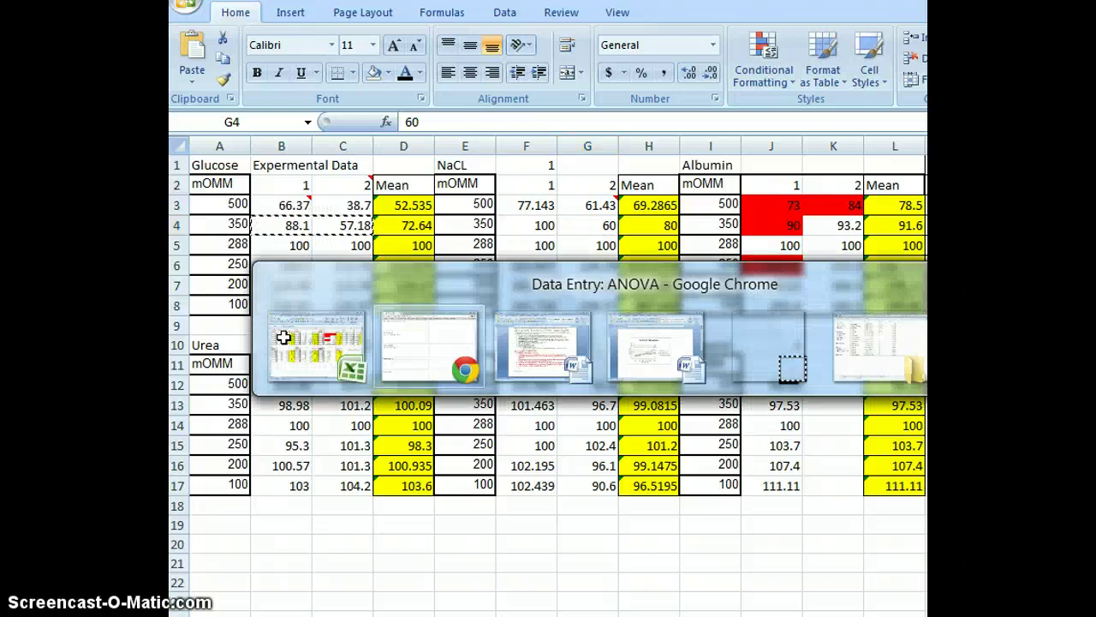
{"action": "left_click", "coordinate": [347, 509]}
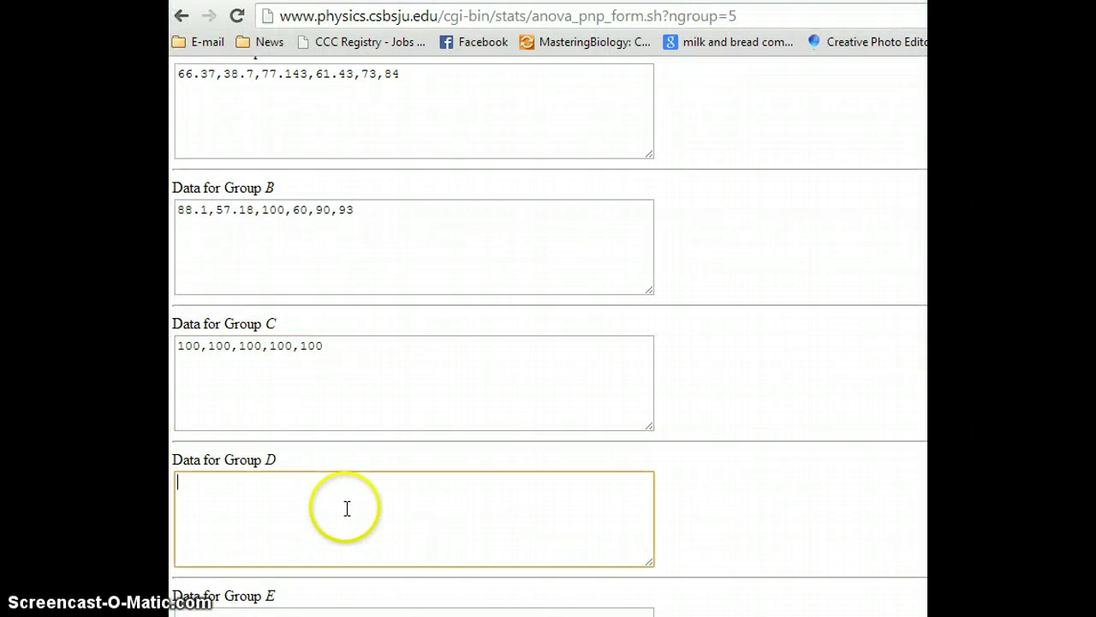
{"action": "key", "text": "alt+Tab"}
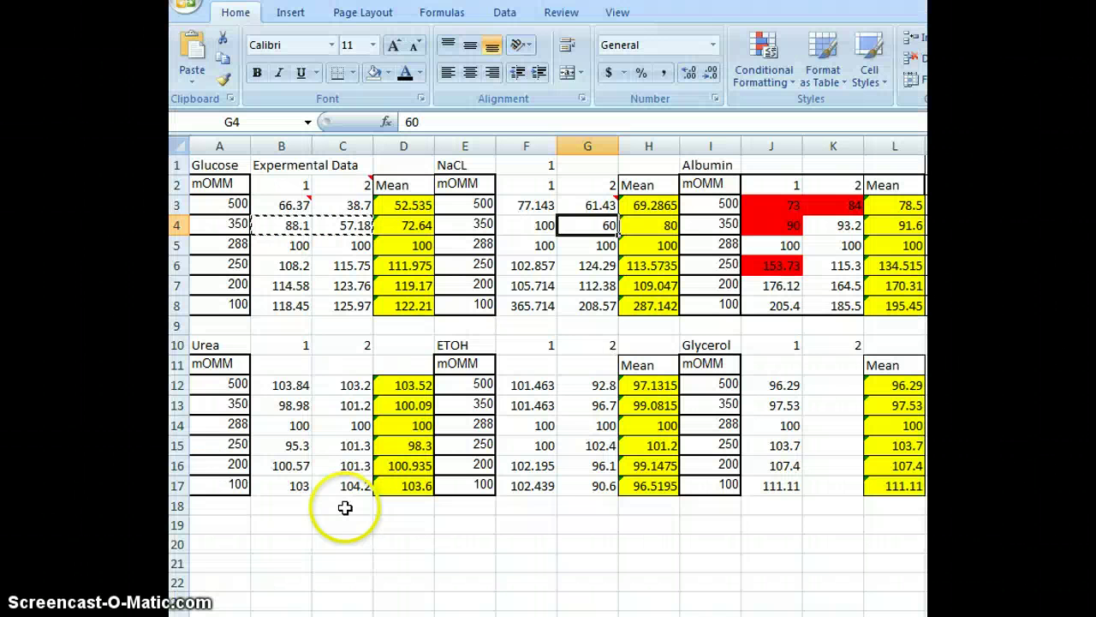
{"action": "key", "text": "alt+Tab"}
{"action": "type", "text": "1"}
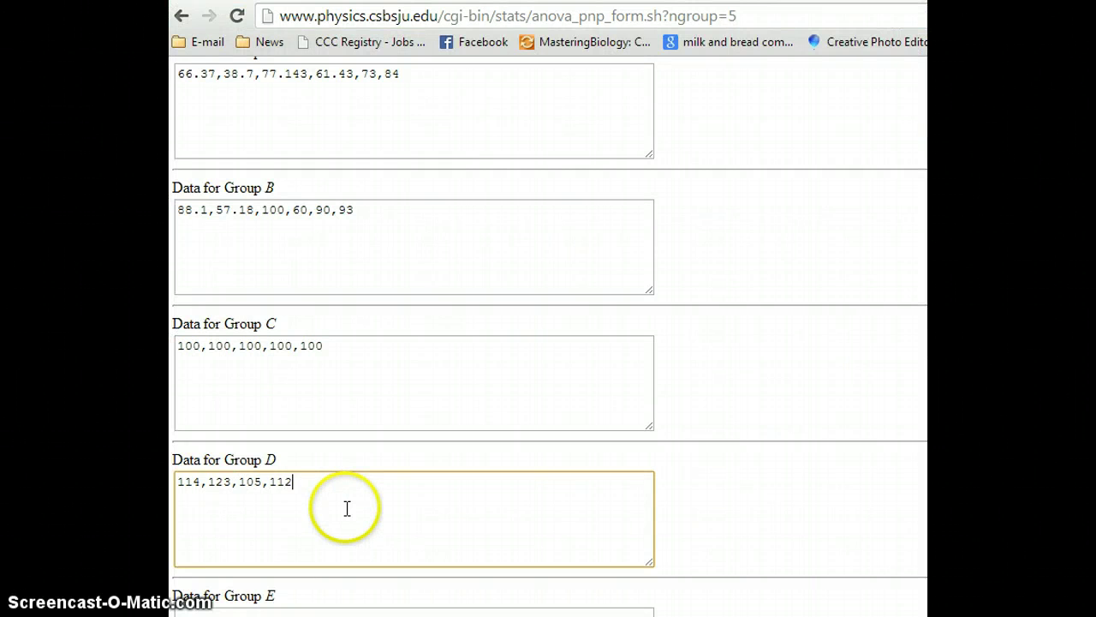
{"action": "key", "text": "alt+Tab"}
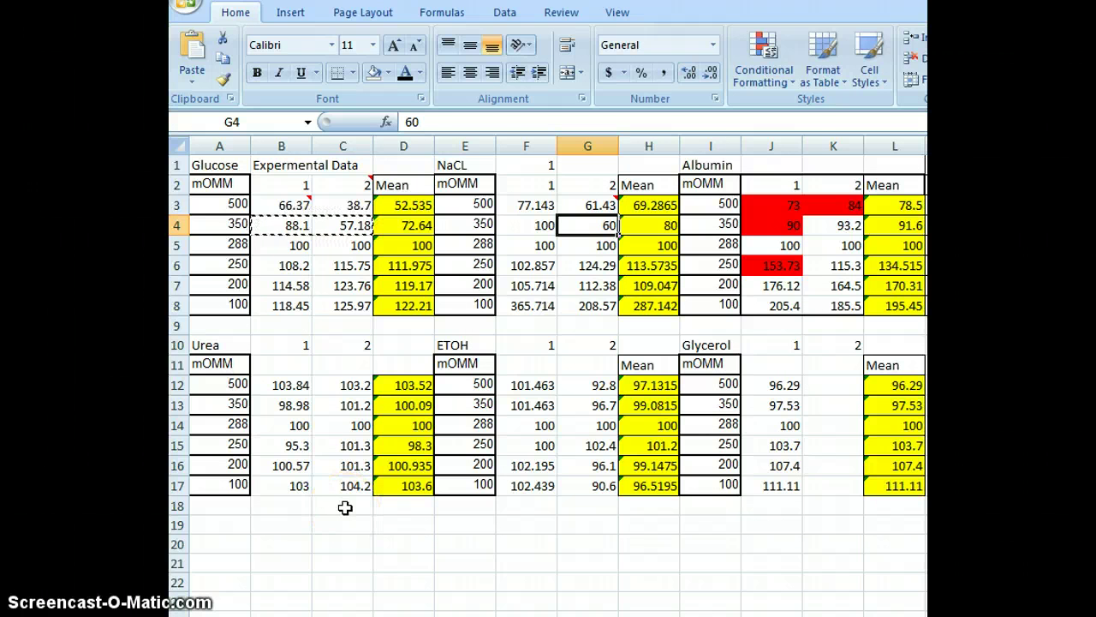
{"action": "key", "text": "alt+Tab"}
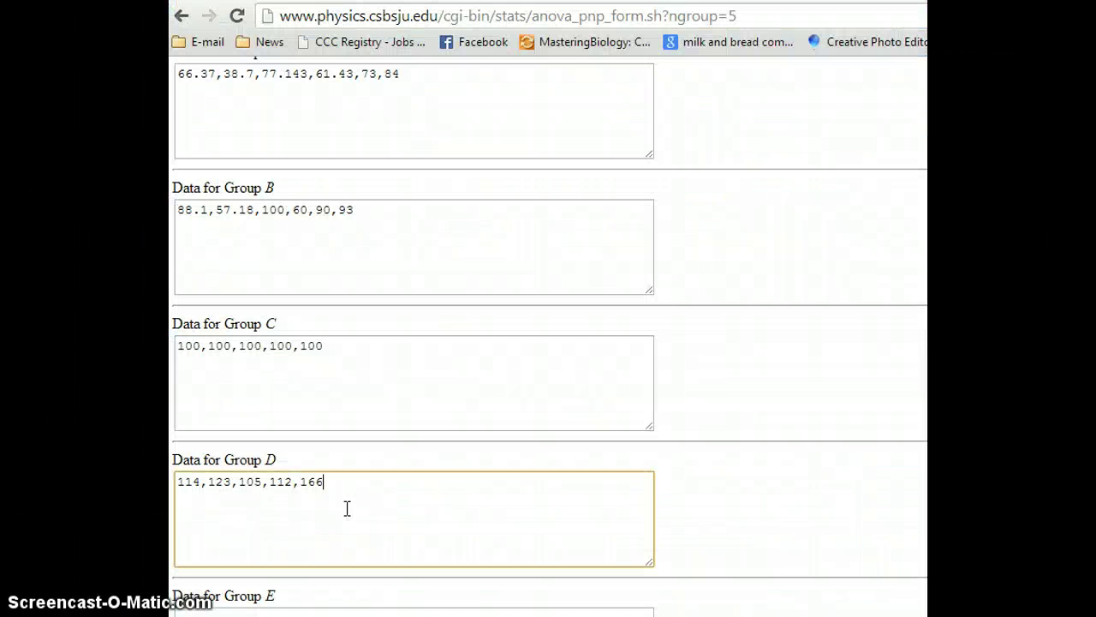
{"action": "type", "text": "176,"}
{"action": "key", "text": "alt+Tab"}
{"action": "key", "text": "alt+Tab"}
{"action": "type", "text": "1"}
Enter the 100 mOMM readings from Excel into Group E of the ANOVA form as 118,125,365,208,205,185
{"action": "scroll", "coordinate": [347, 508], "scroll_direction": "down", "scroll_amount": 1}
{"action": "left_click", "coordinate": [337, 540]}
{"action": "key", "text": "alt+Tab"}
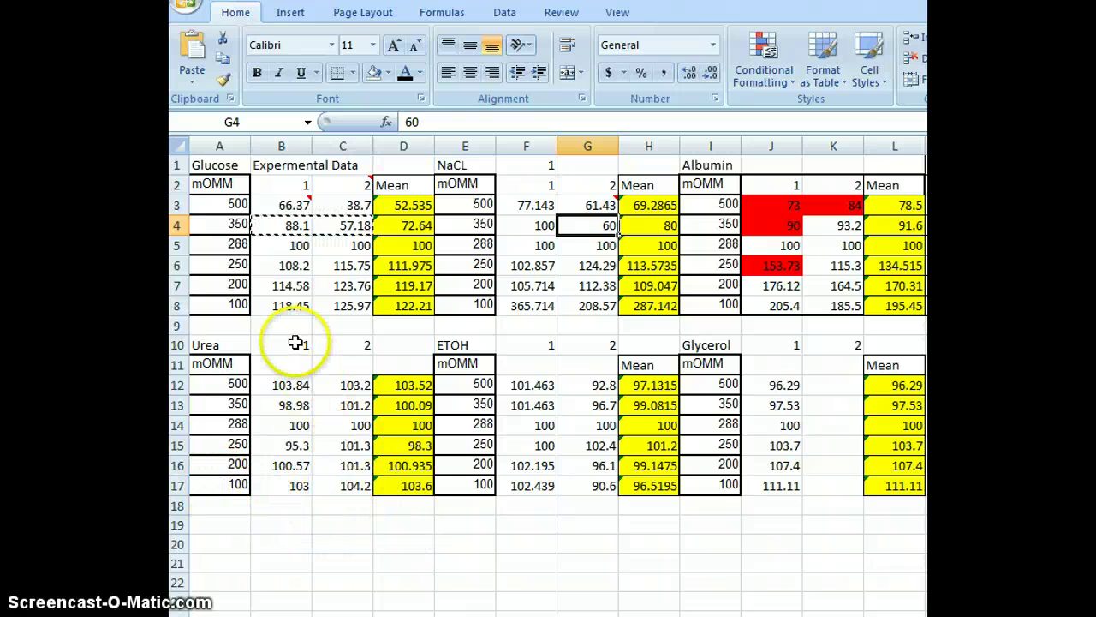
{"action": "key", "text": "alt+Tab"}
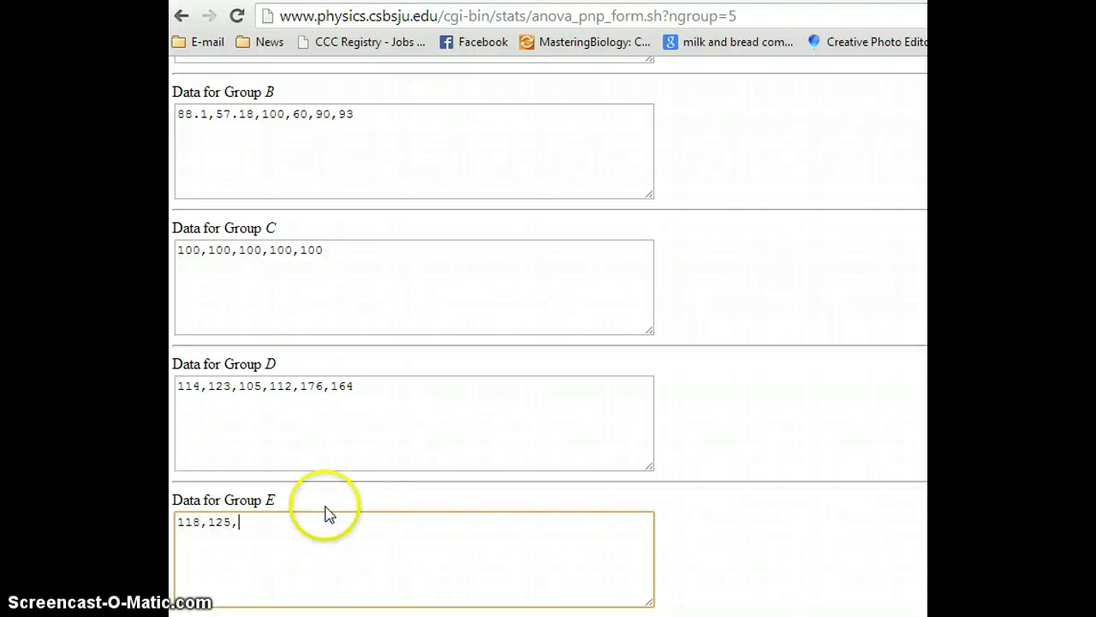
{"action": "key", "text": "alt+Tab"}
{"action": "key", "text": "alt+Tab"}
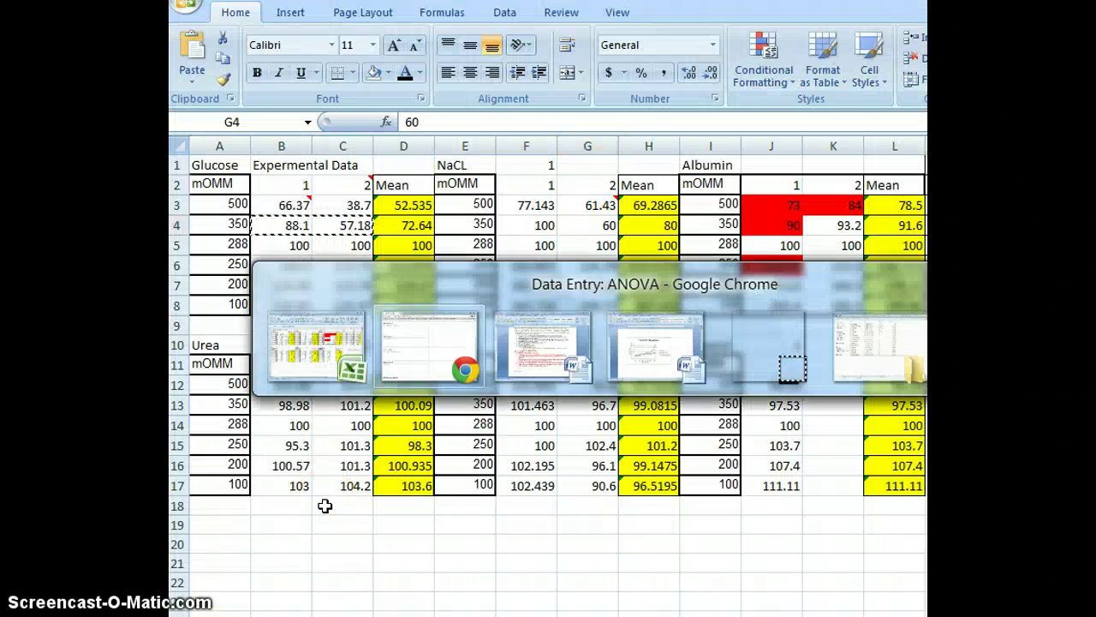
{"action": "type", "text": "365,"}
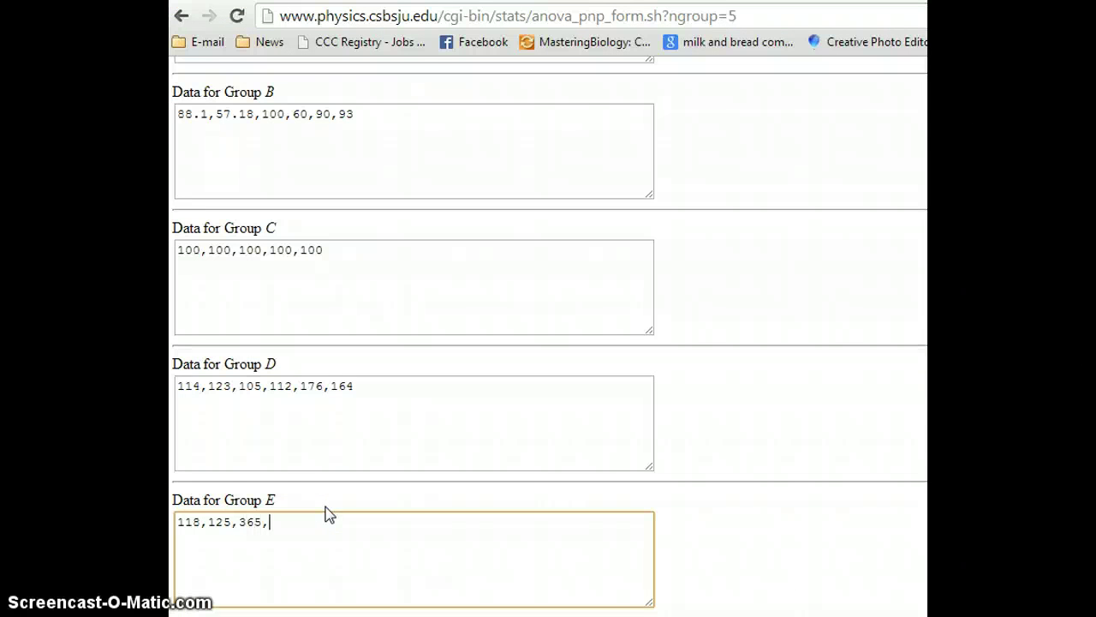
{"action": "key", "text": "alt+Tab"}
{"action": "key", "text": "alt+Tab"}
{"action": "type", "text": "208"}
{"action": "key", "text": "alt+Tab"}
{"action": "key", "text": "alt+Tab"}
{"action": "type", "text": ",20"}
{"action": "key", "text": "alt+Tab"}
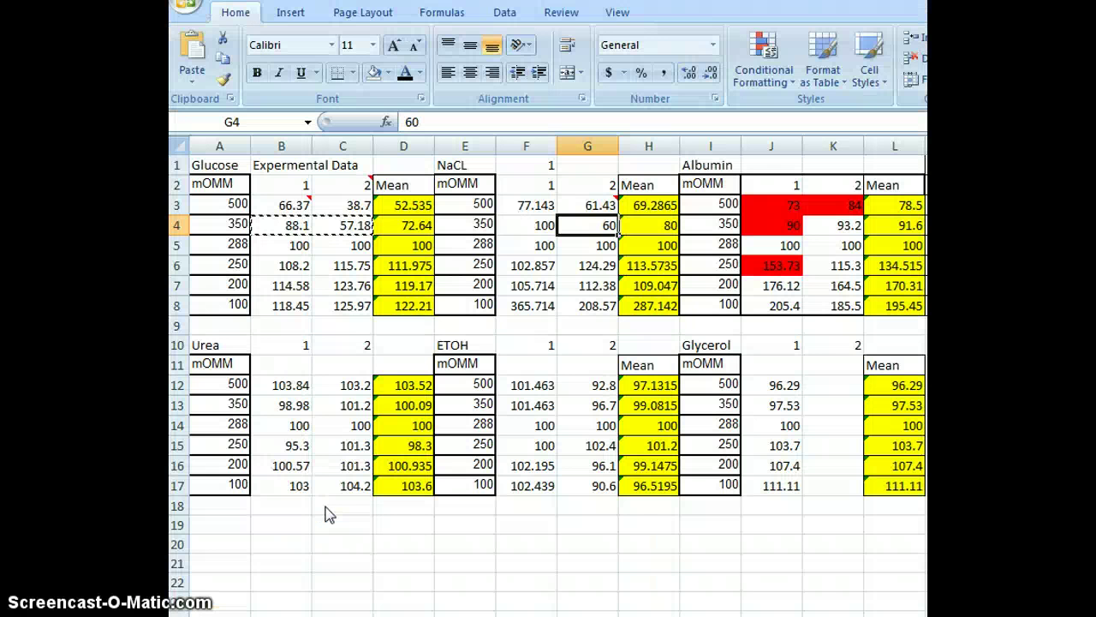
{"action": "key", "text": "alt+Tab"}
{"action": "type", "text": "5,185"}
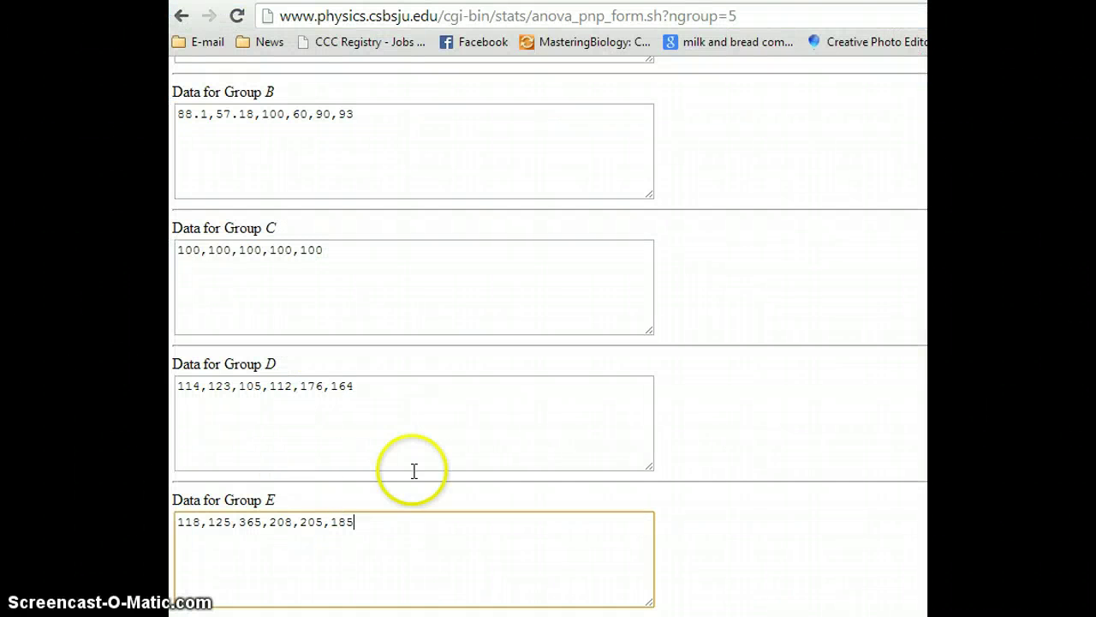
Calculate the ANOVA for the five groups and highlight the probability value in the results
{"action": "left_click", "coordinate": [732, 15]}
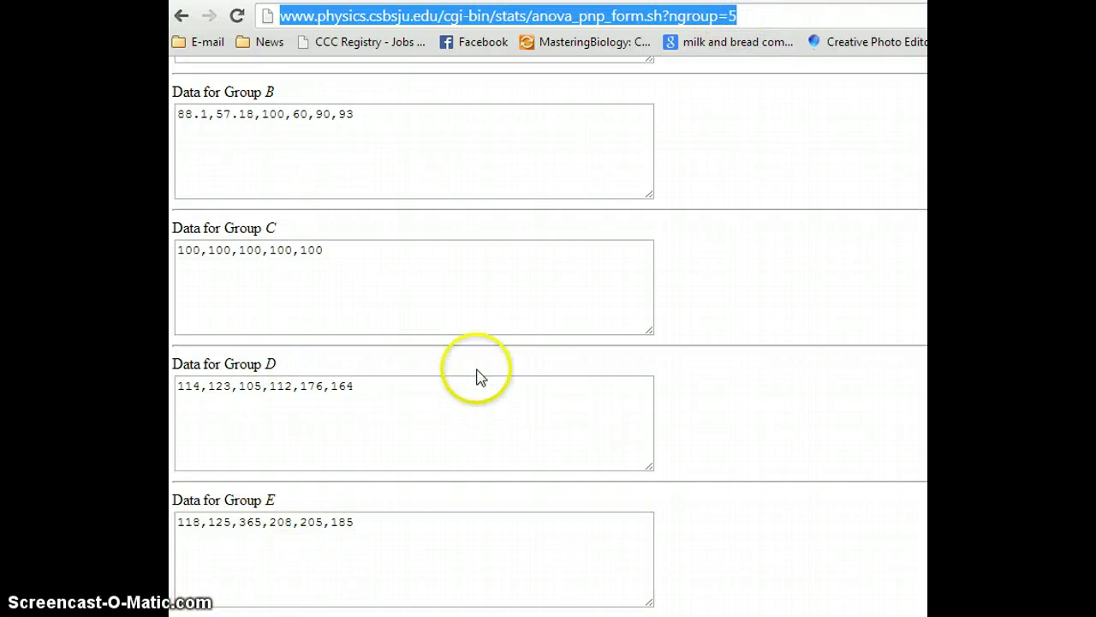
{"action": "key", "text": "Return"}
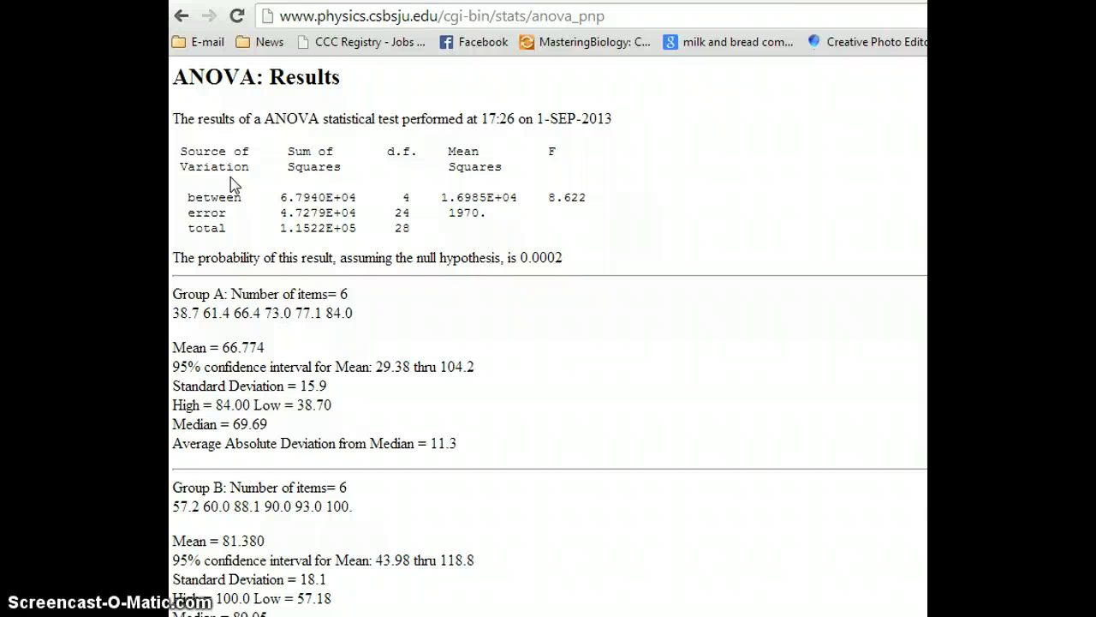
{"action": "left_click", "coordinate": [287, 143]}
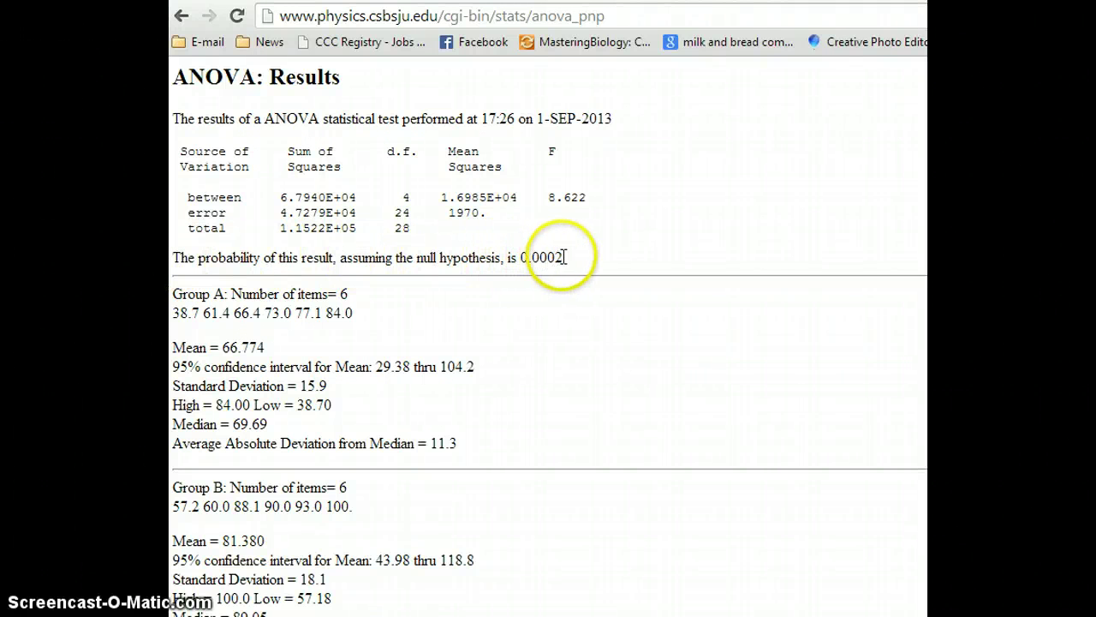
{"action": "left_click_drag", "start_coordinate": [564, 257], "coordinate": [518, 257]}
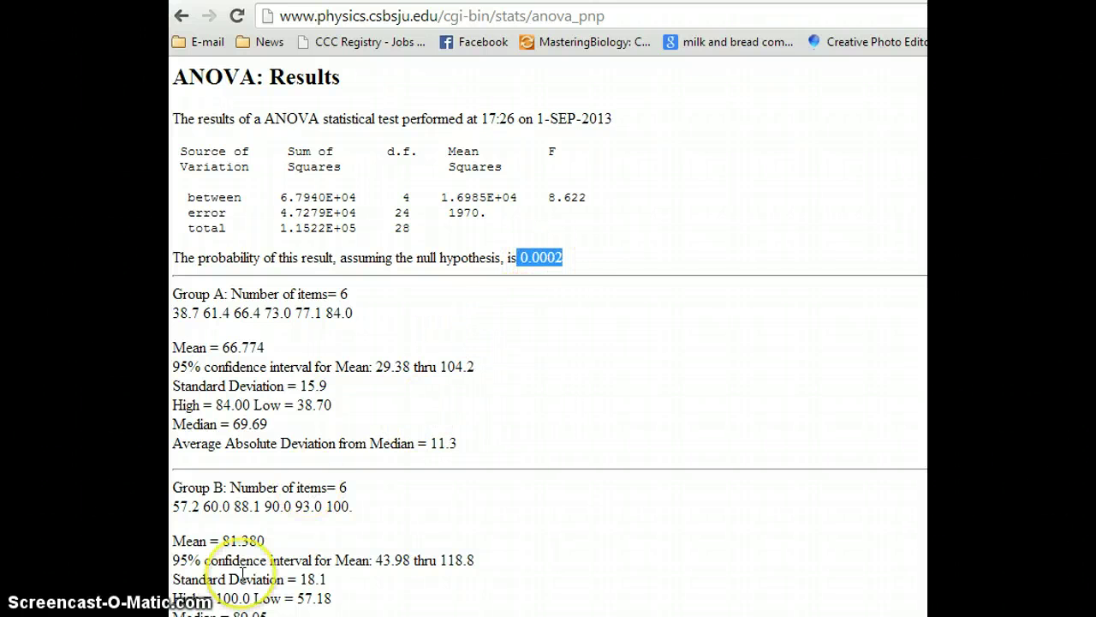
Switch to the Word document and review the Impermeable Solutes chart alongside the solute tables in Excel
{"action": "key", "text": "alt+Tab"}
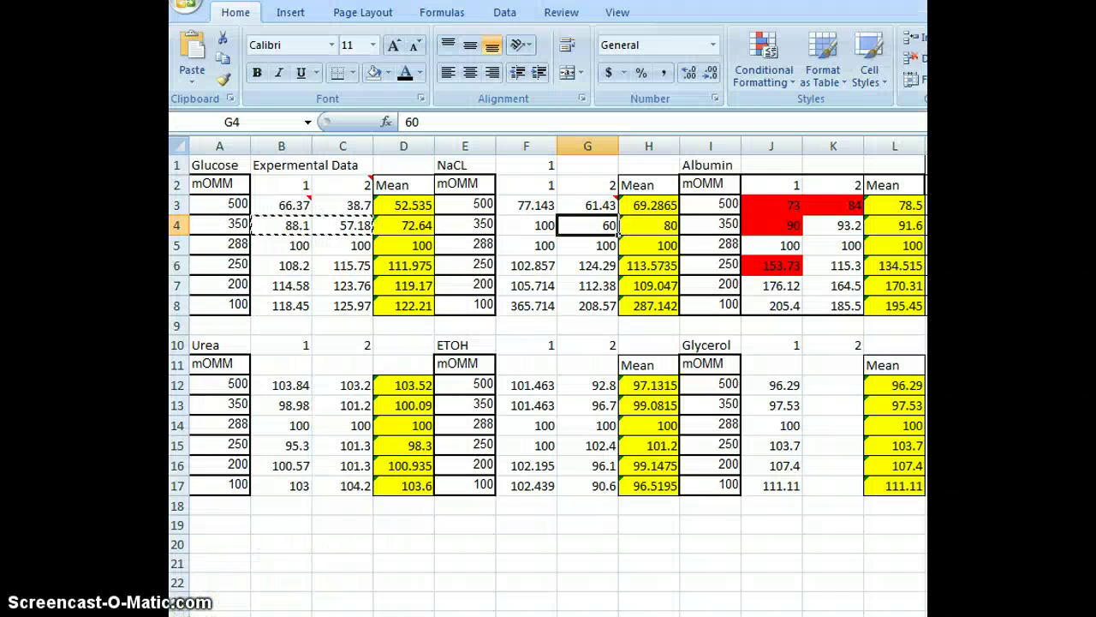
{"action": "mouse_move", "coordinate": [462, 615]}
{"action": "left_click", "coordinate": [519, 587]}
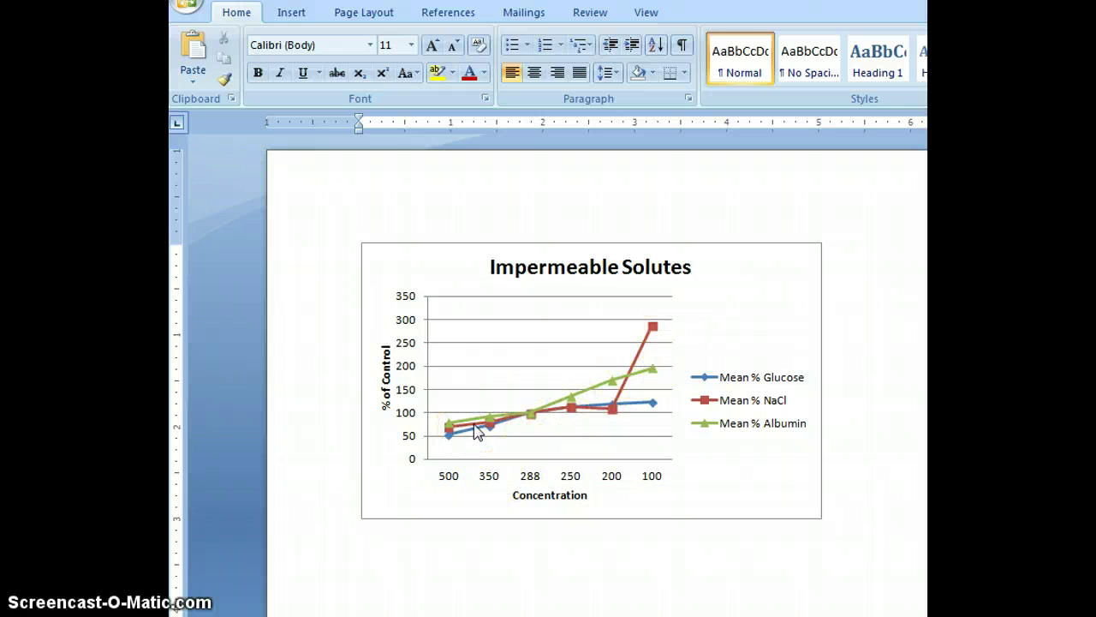
{"action": "key", "text": "alt+Tab"}
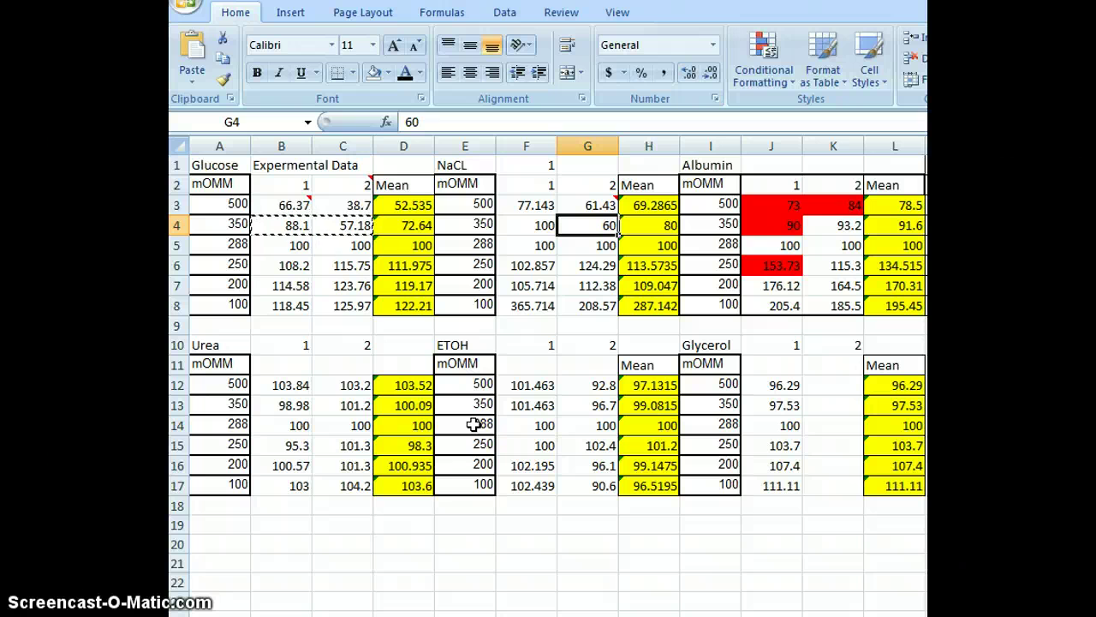
{"action": "left_click", "coordinate": [412, 526]}
{"action": "key", "text": "alt+Tab"}
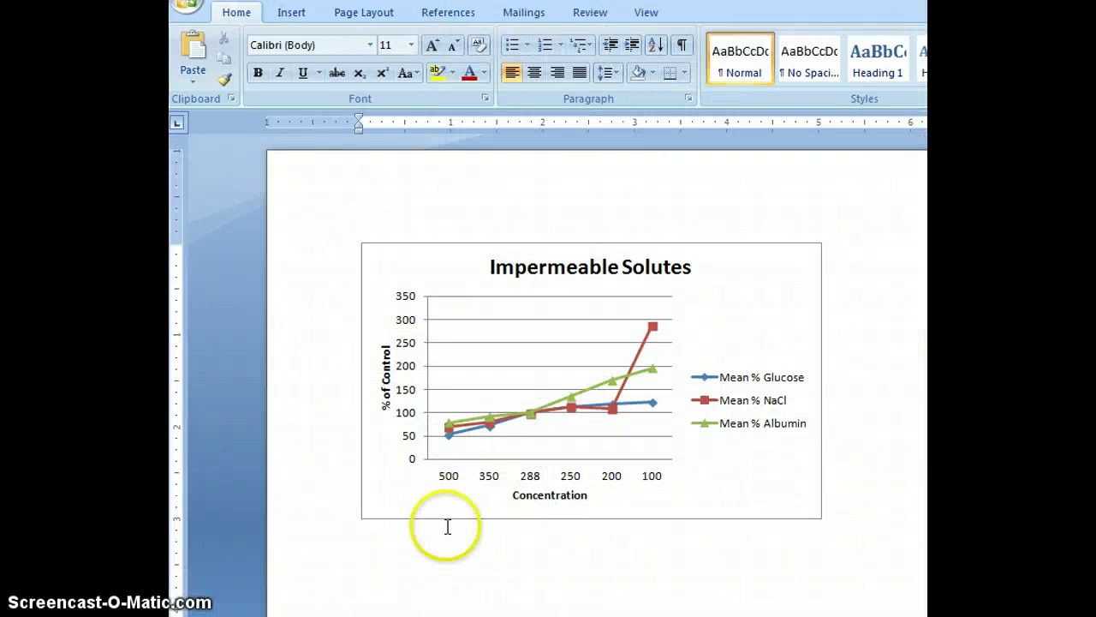